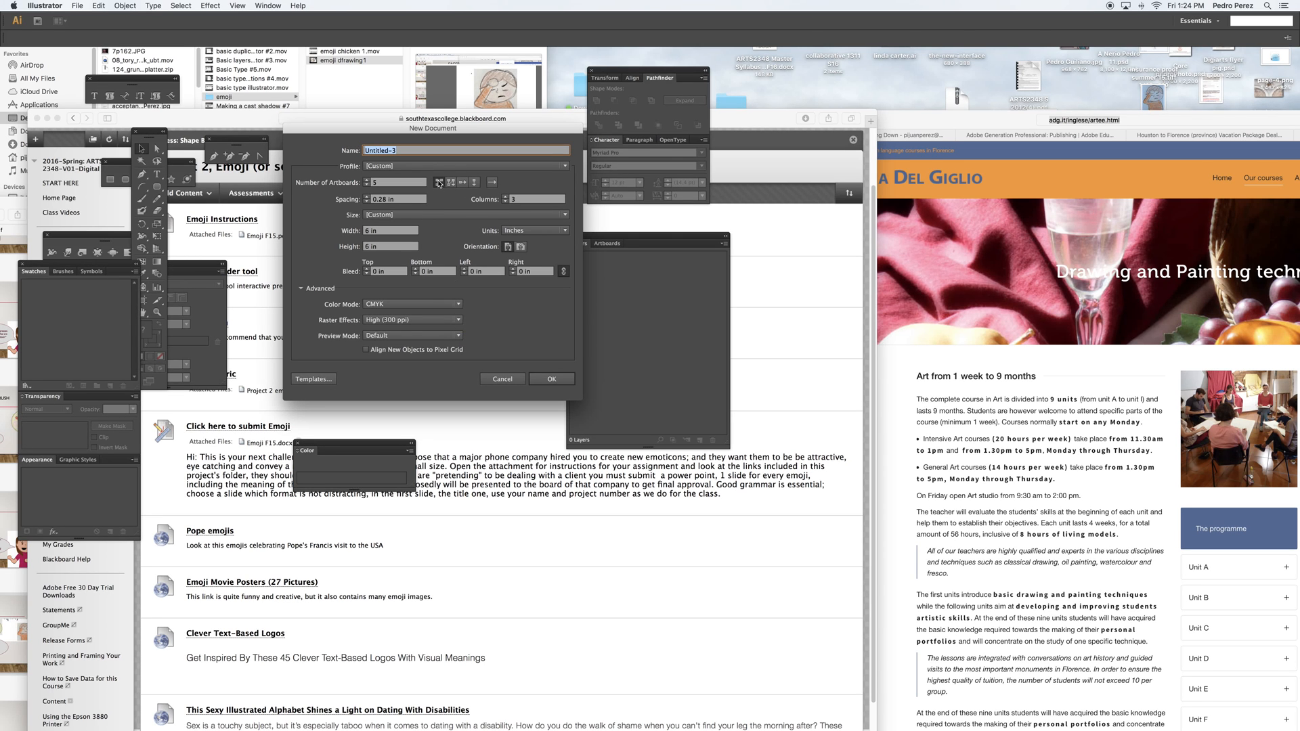
Create the document with five 6 x 6 in artboards and move the Layers and Pathfinder panels over the third artboard's area
click(574, 383)
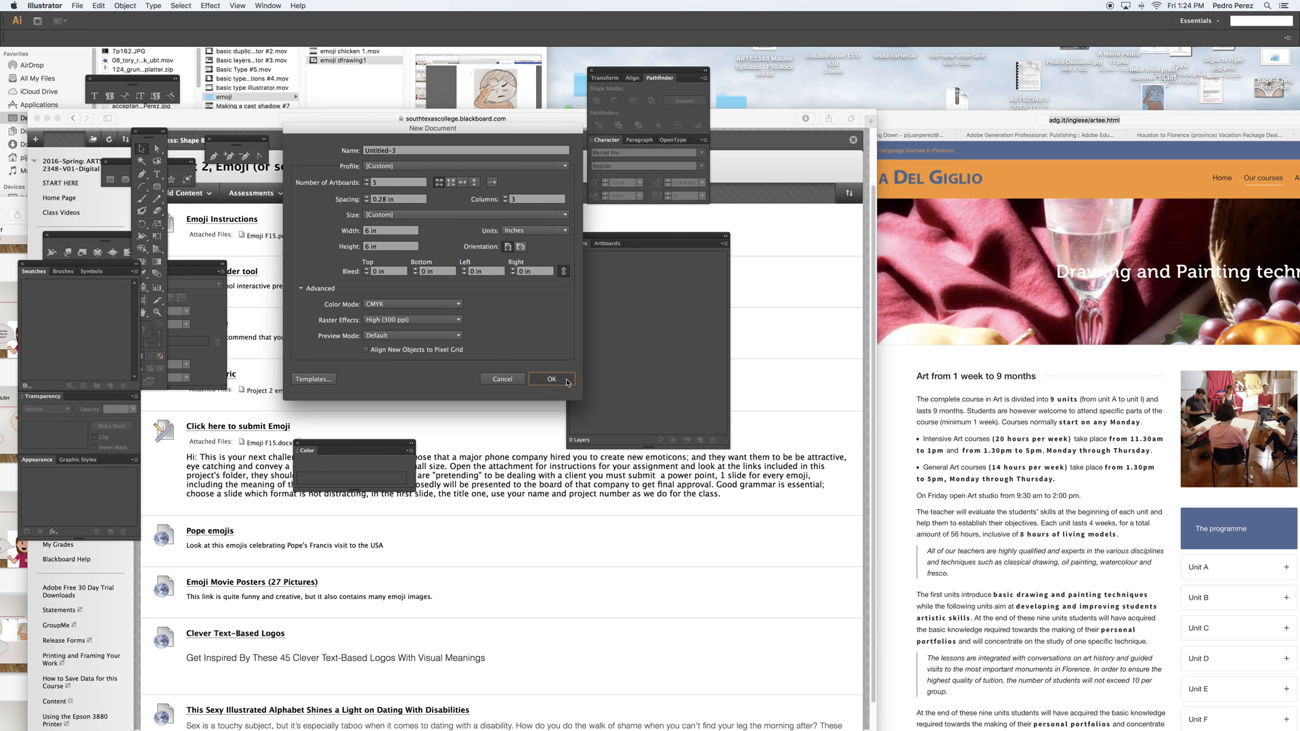
drag(639, 242, 909, 301)
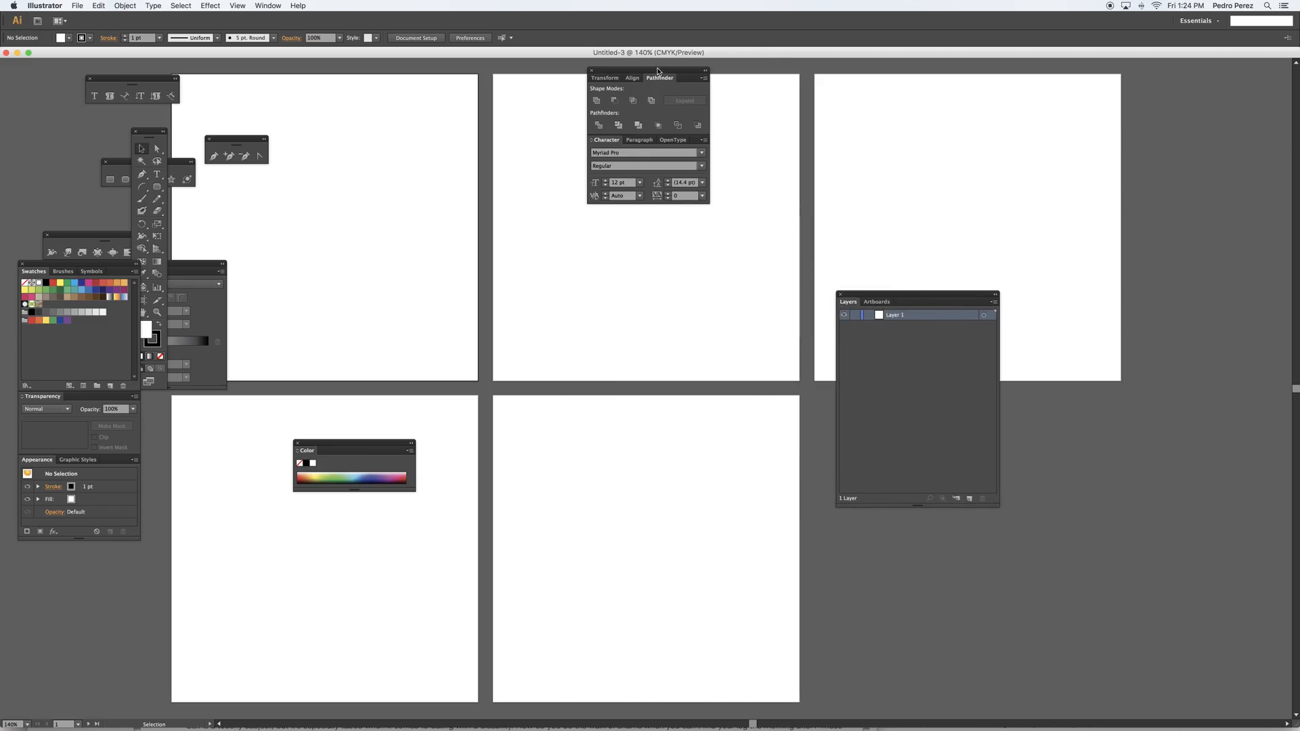
drag(658, 80, 1147, 203)
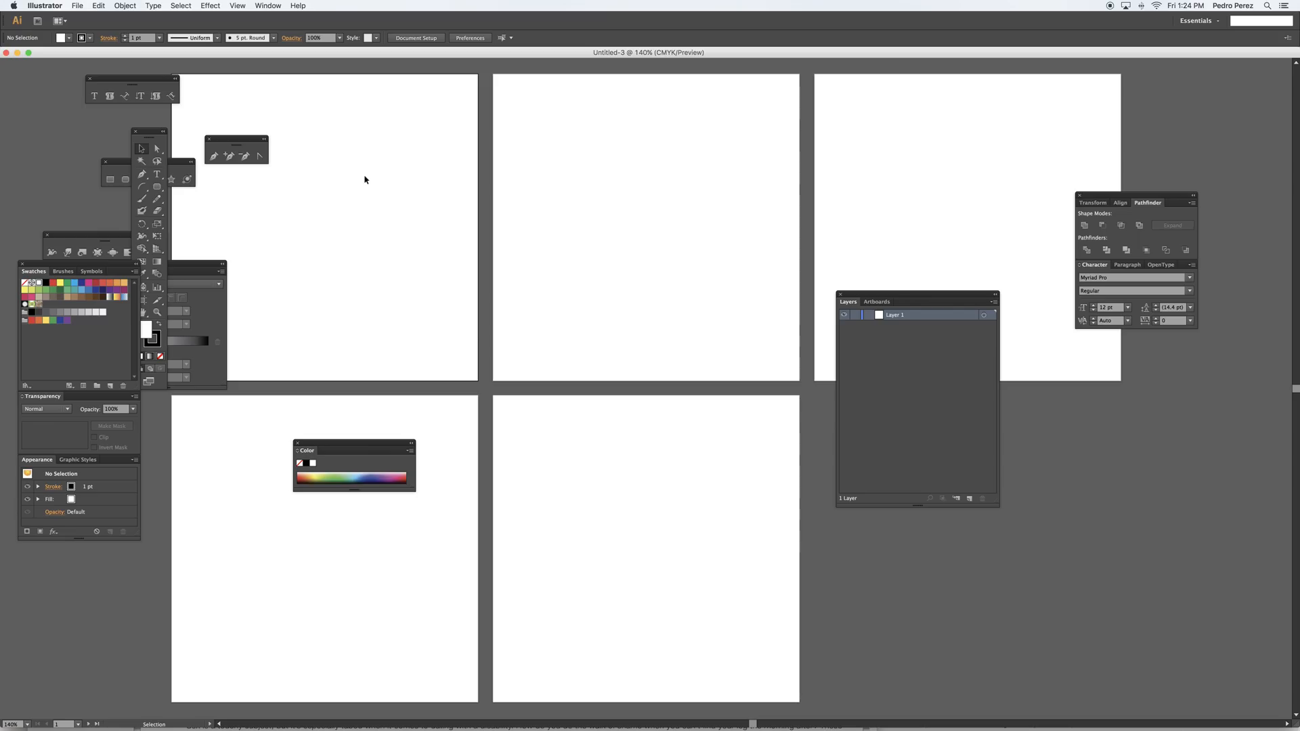
Show the grid across the artboards and move the Pen tools panel and main toolbox off the first artboard
key(super+apostrophe)
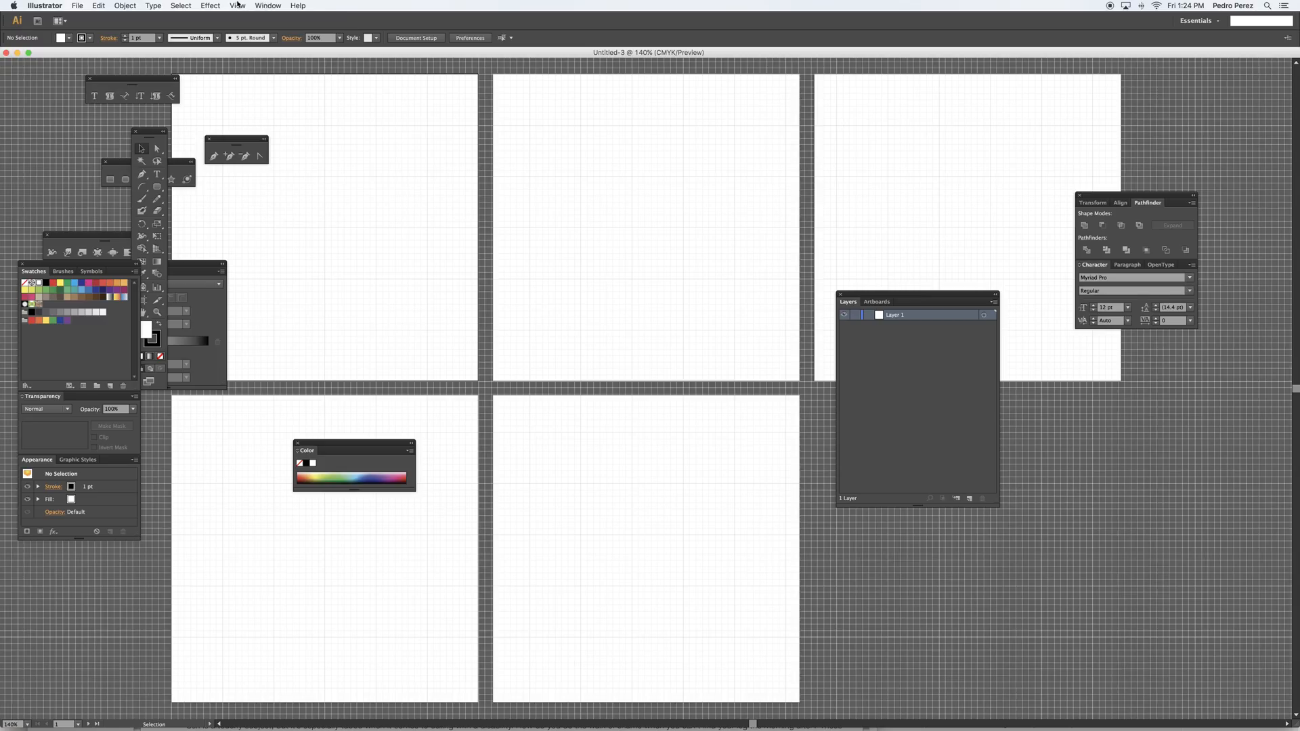
click(237, 5)
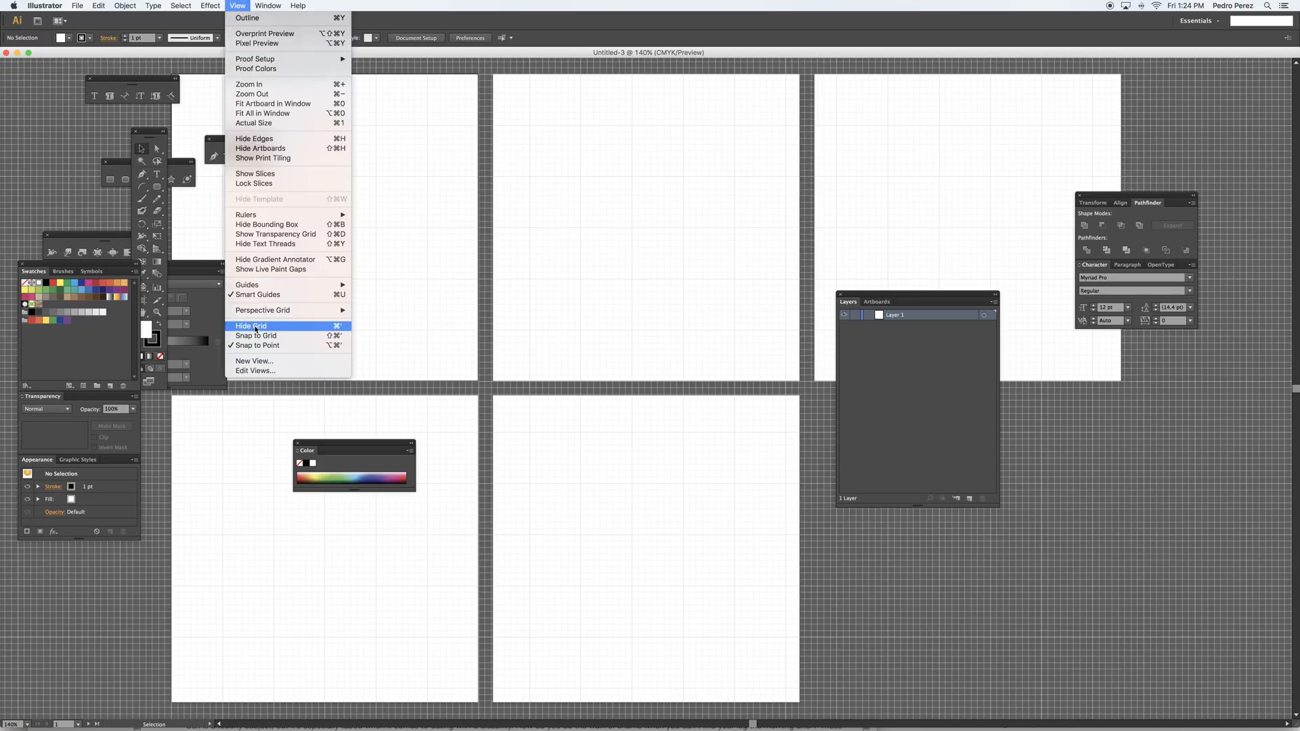
click(338, 331)
key(a)
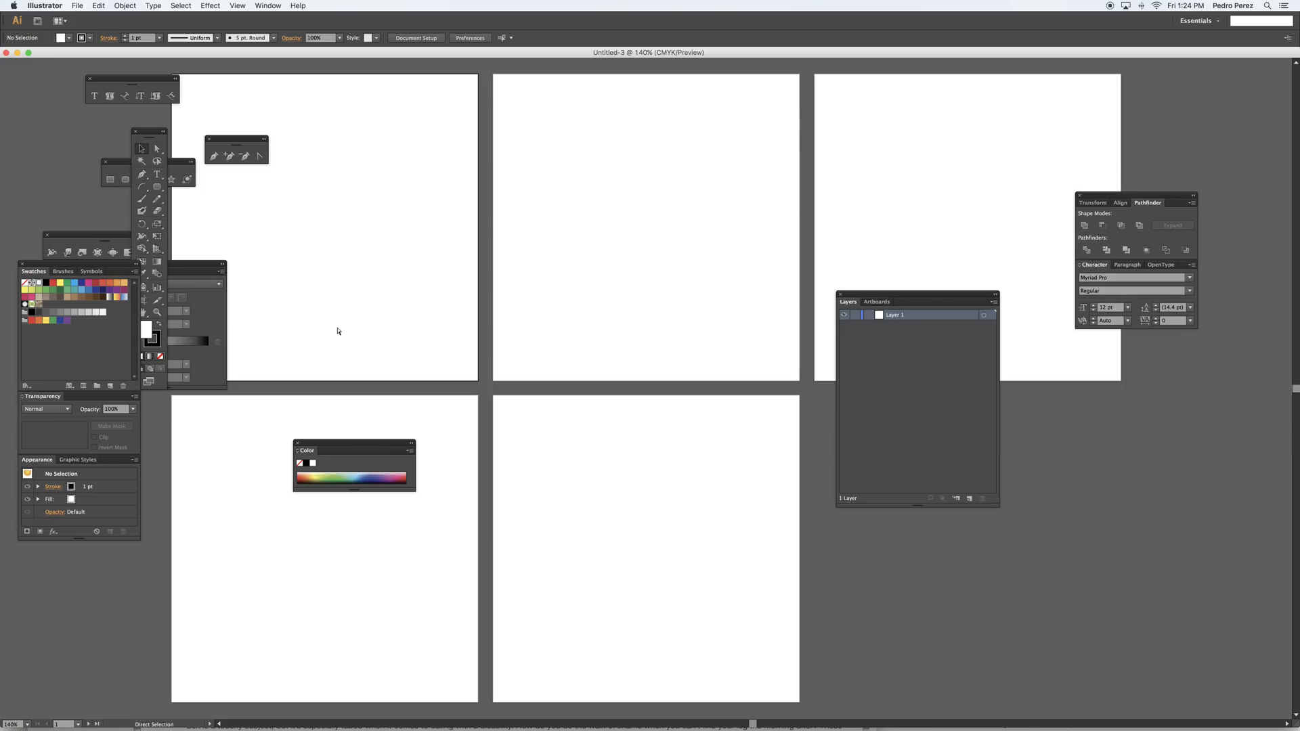
key(v)
key(super+apostrophe)
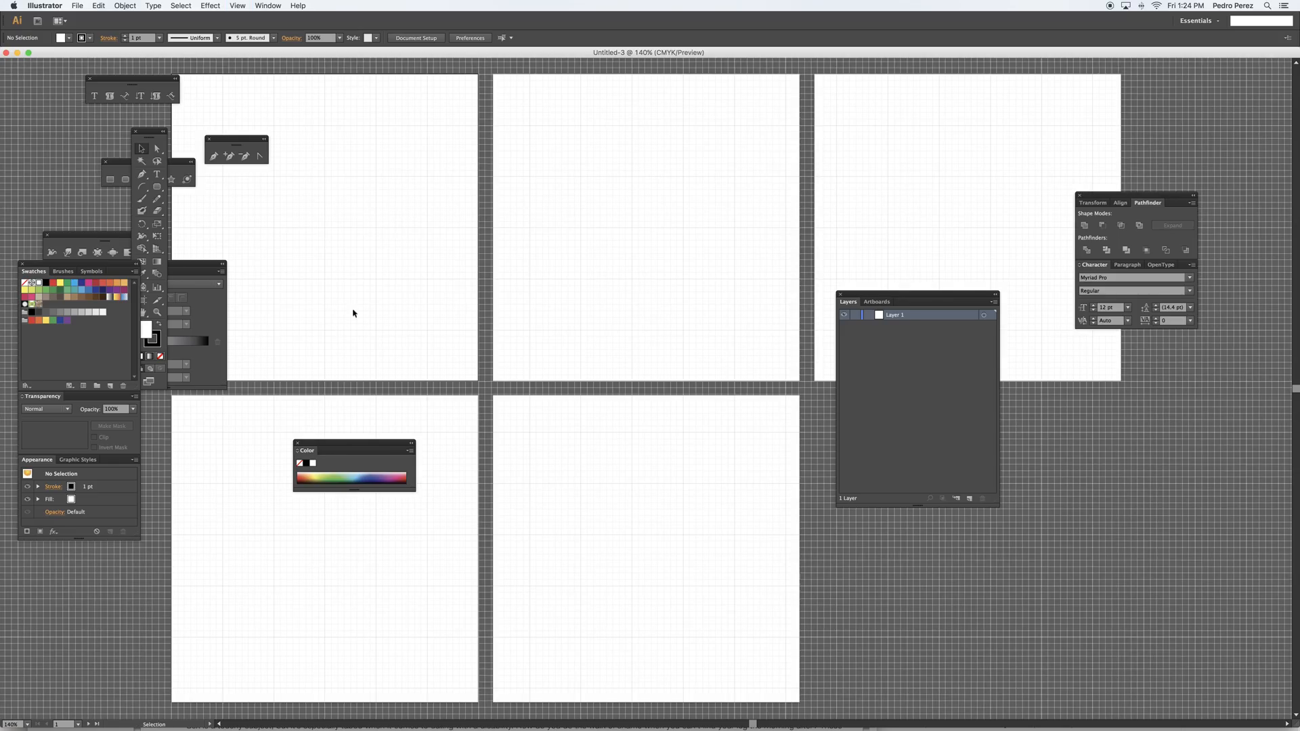
drag(238, 139, 46, 133)
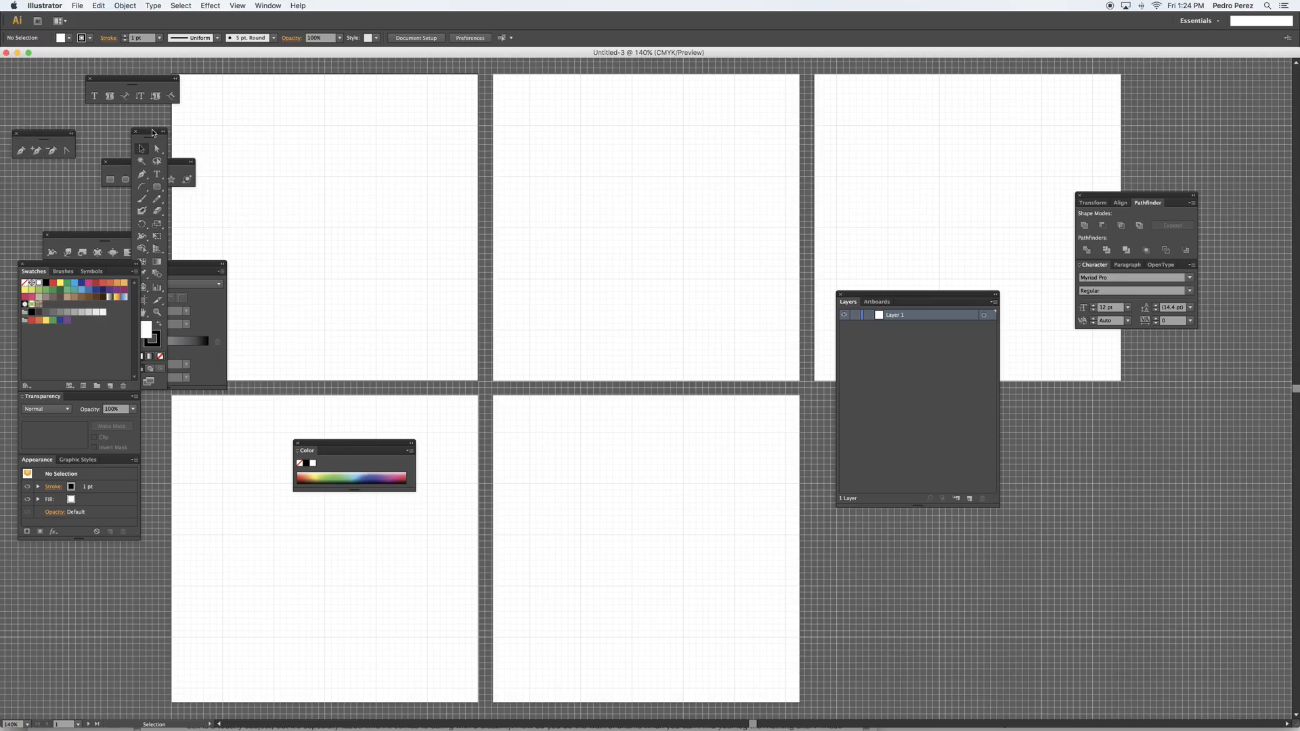
drag(153, 132, 115, 132)
Draw a rounded rectangle about 2 in wide and 2.4 in high in the first artboard
click(119, 188)
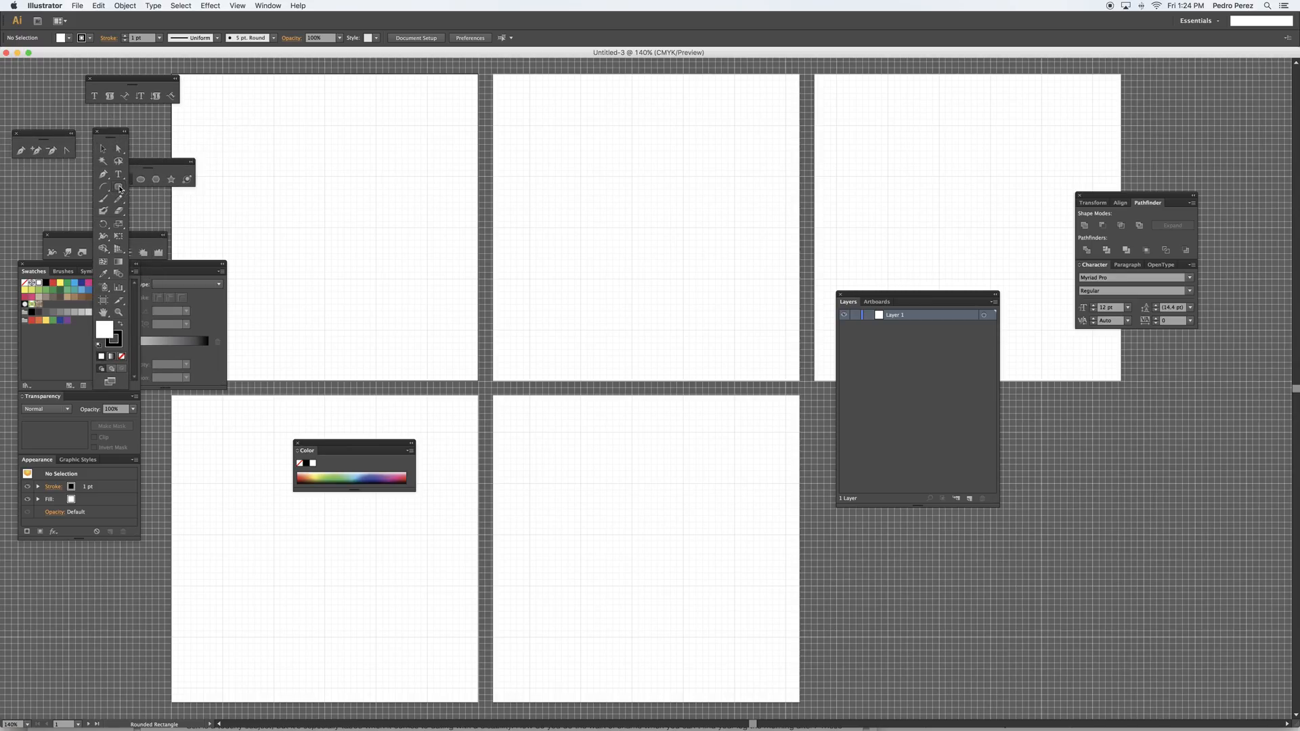
drag(275, 125, 376, 247)
scroll(372, 244, down, 2)
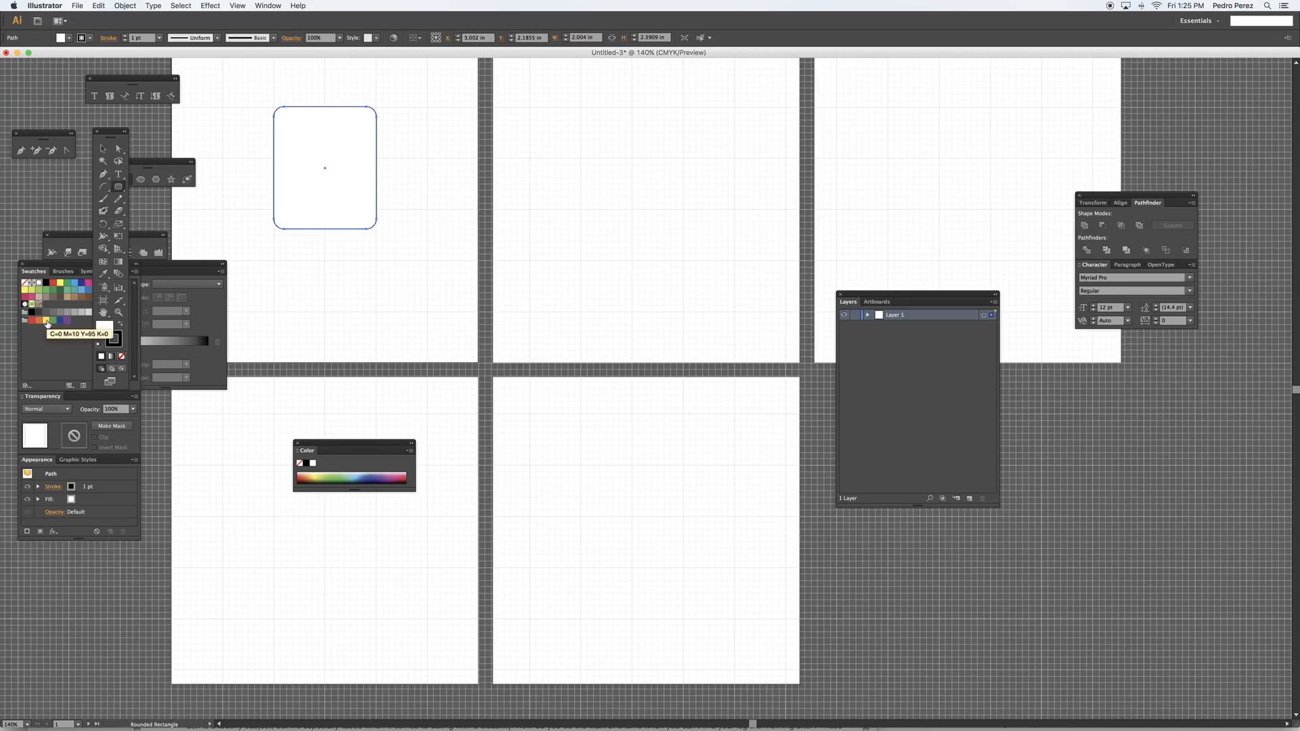
Fill the rounded rectangle with a golden ochre colour
double_click(102, 333)
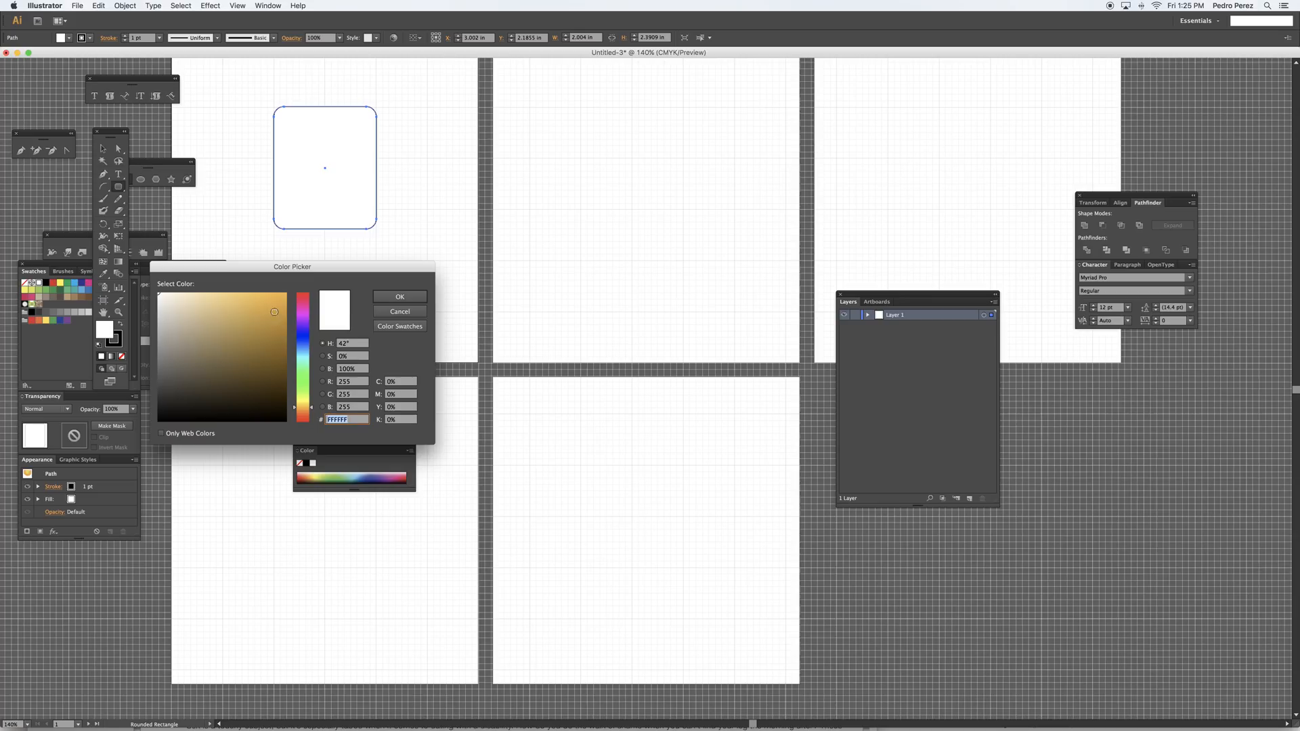
click(272, 313)
click(399, 298)
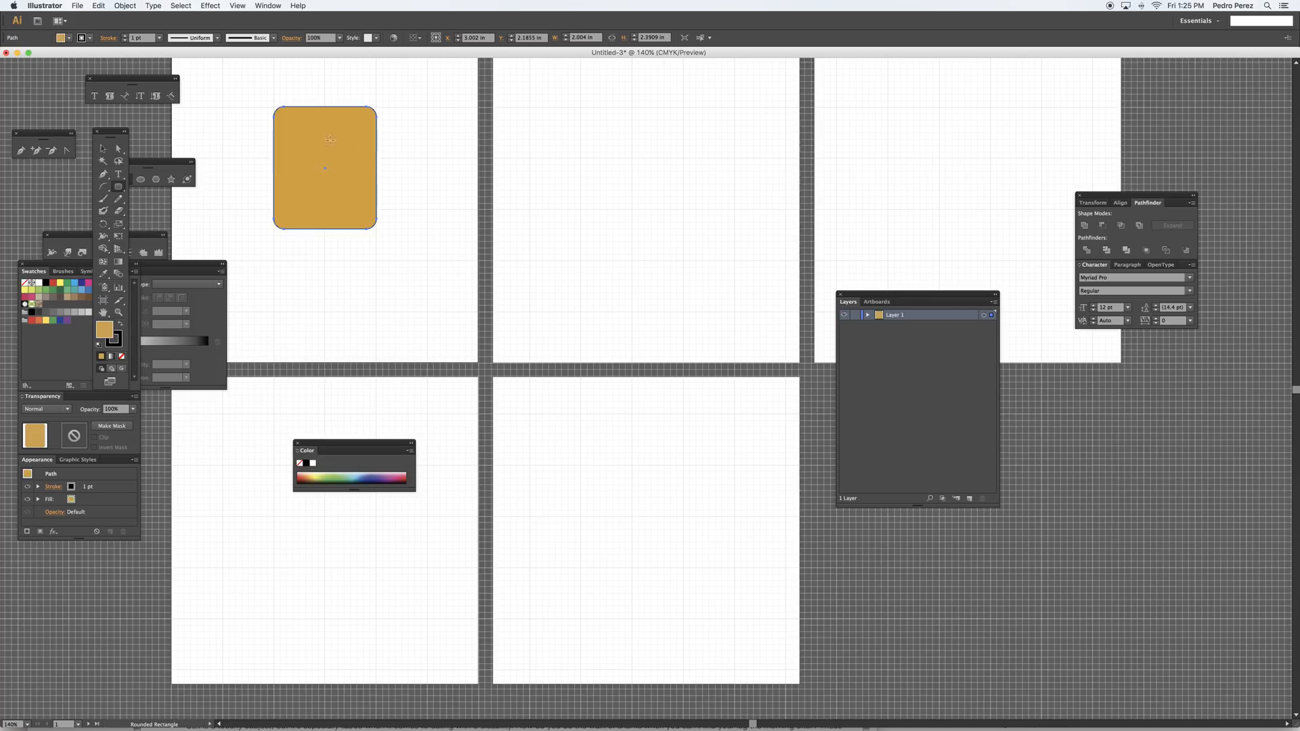
Set the rounded rectangle's stroke weight to 8 pt
click(159, 37)
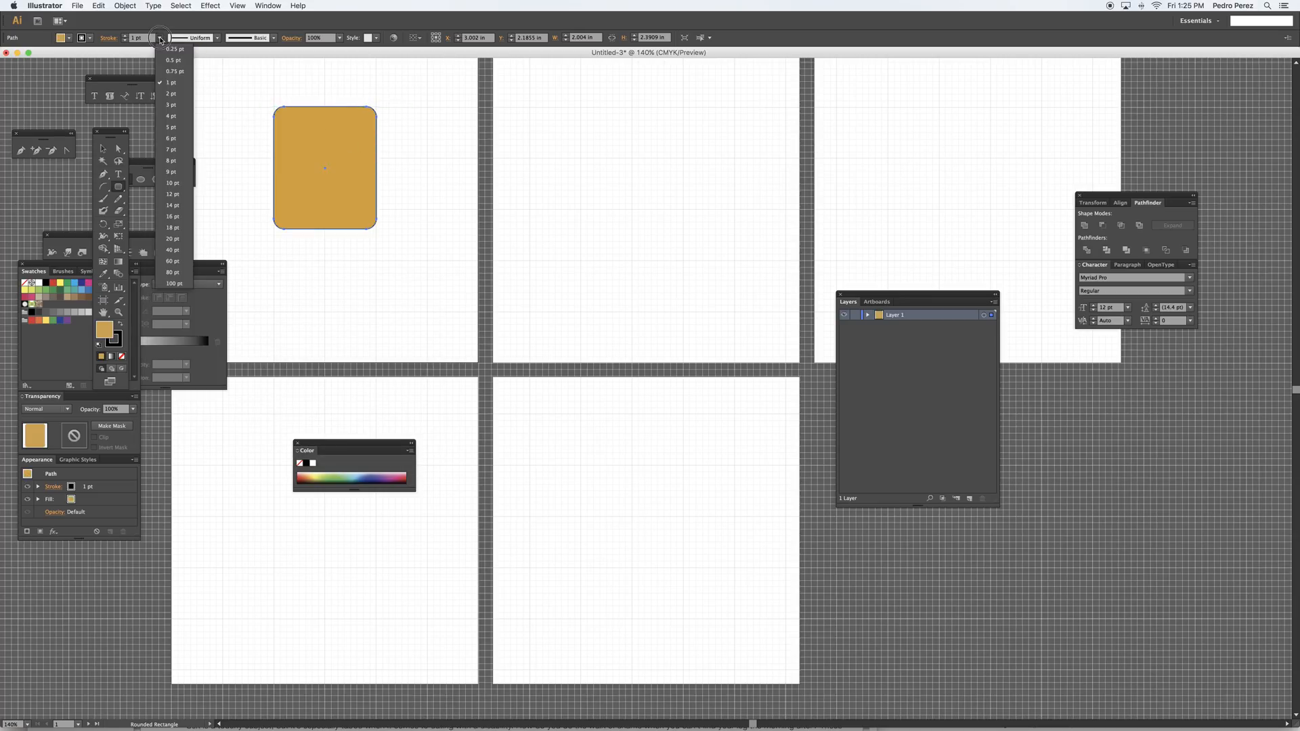
click(171, 149)
click(159, 37)
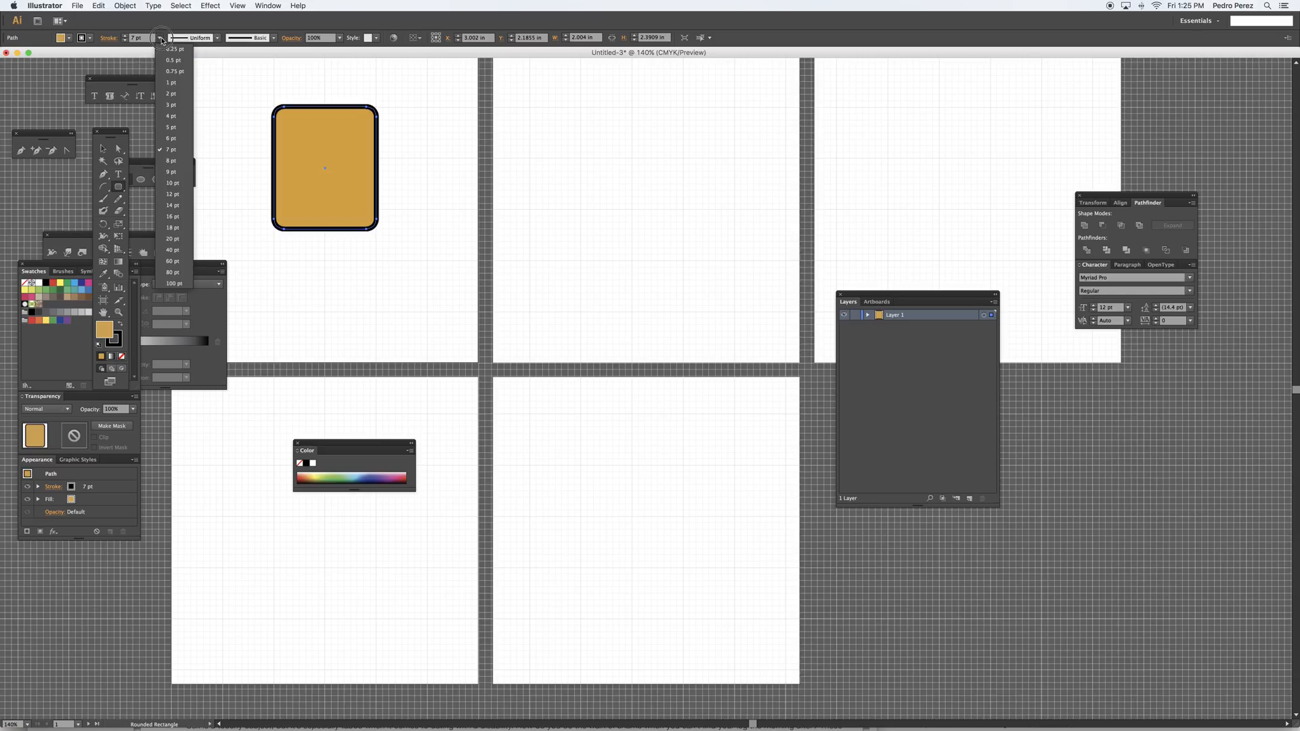
click(171, 162)
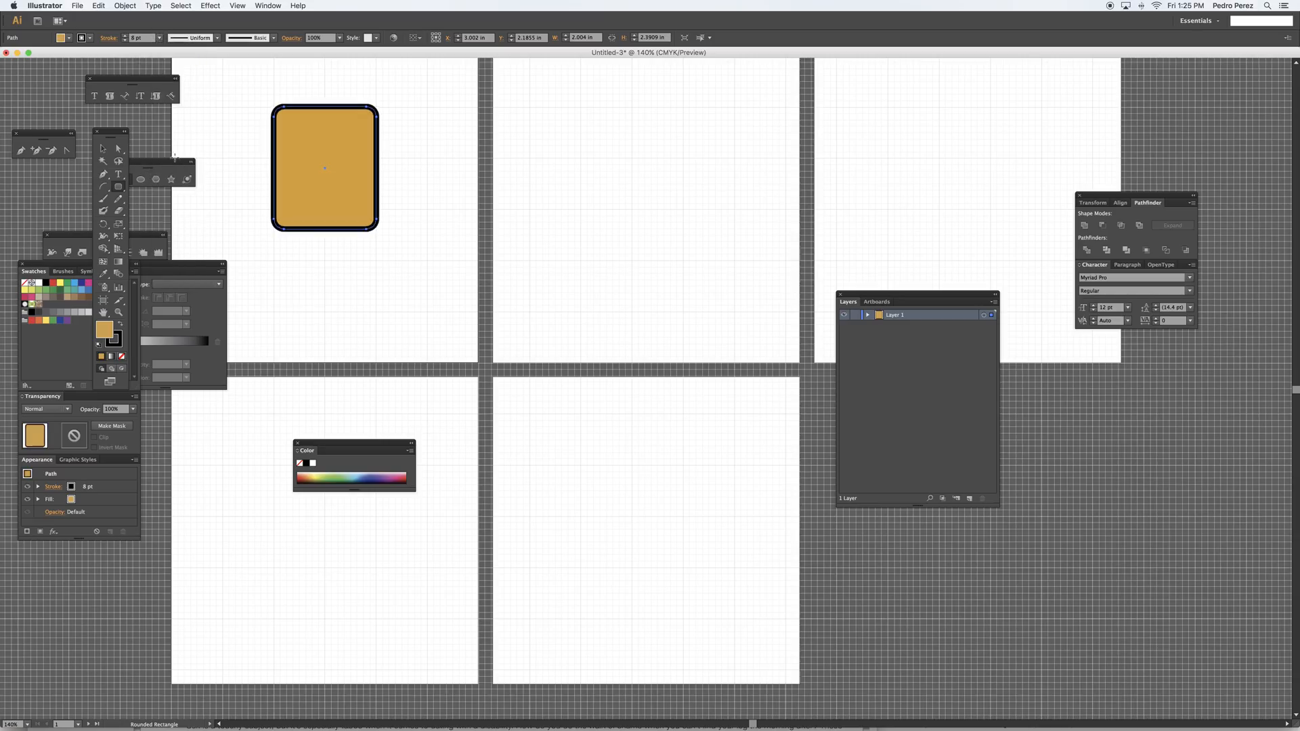
Apply a white-to-black linear gradient to the rounded rectangle's stroke and deselect it
click(112, 357)
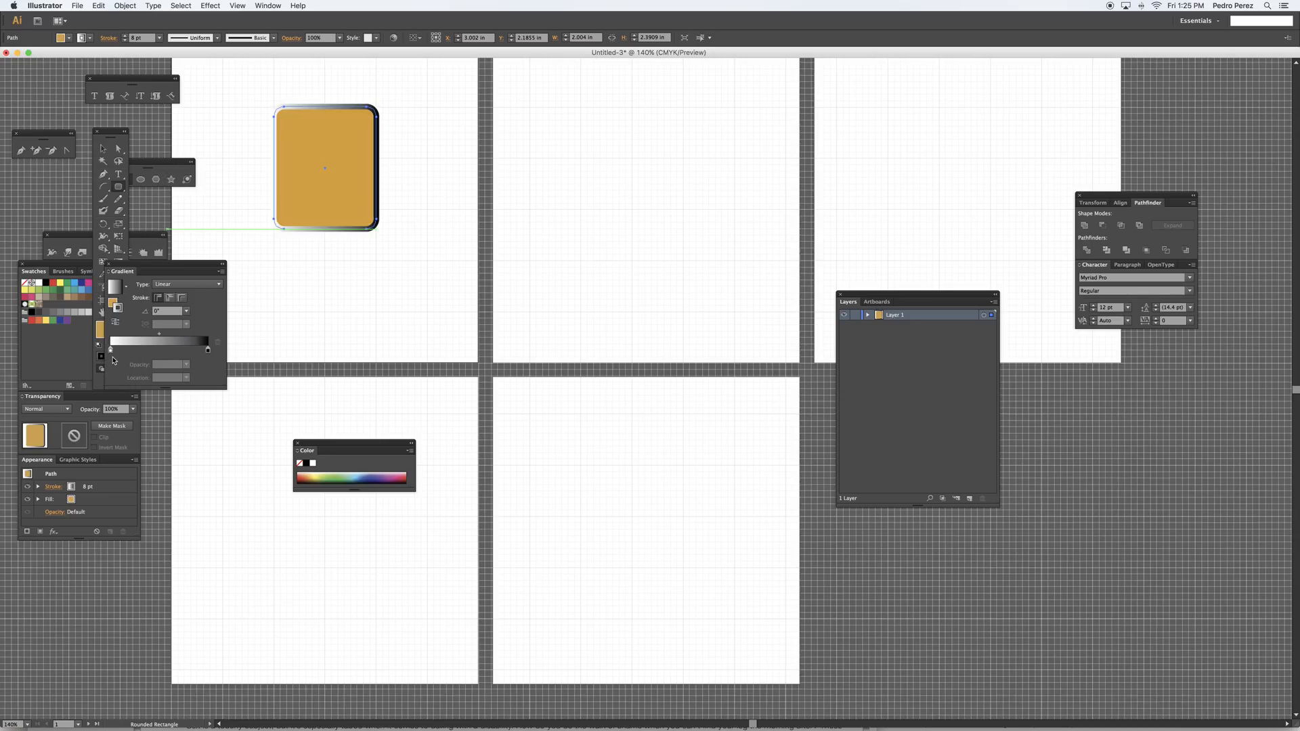
click(102, 148)
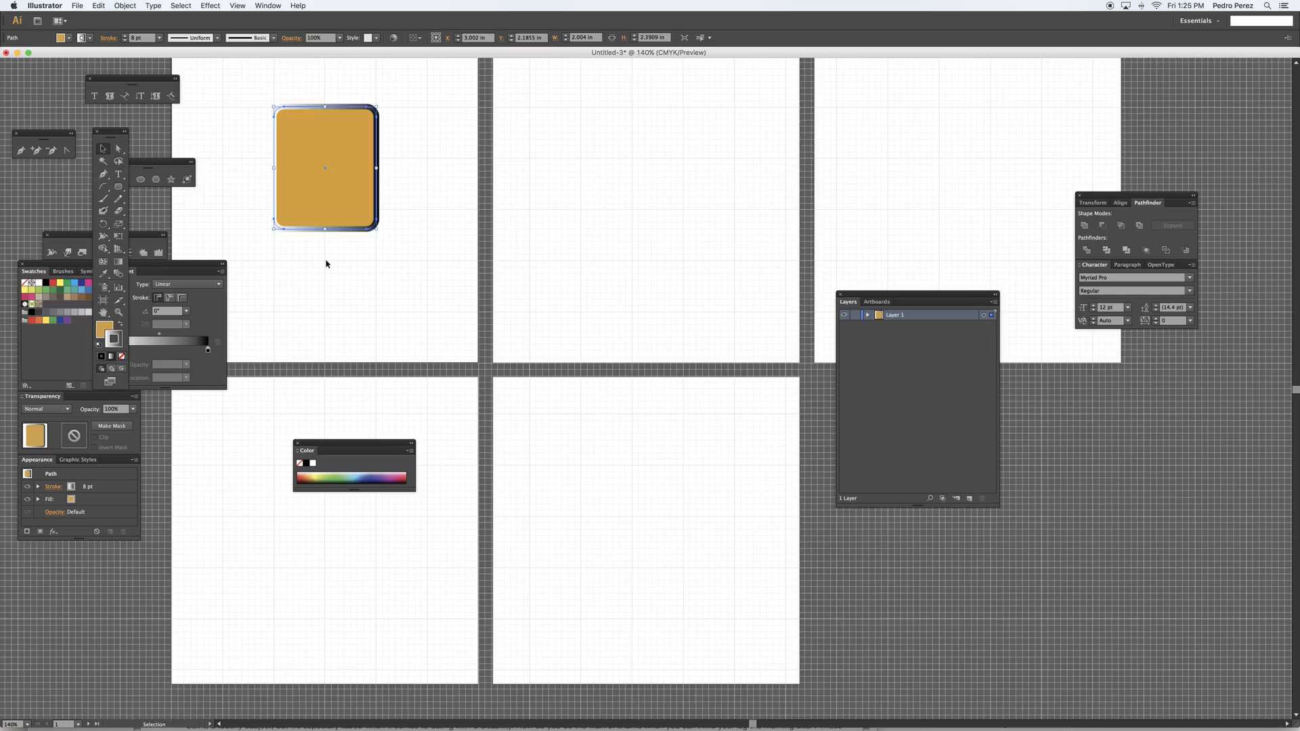
click(328, 266)
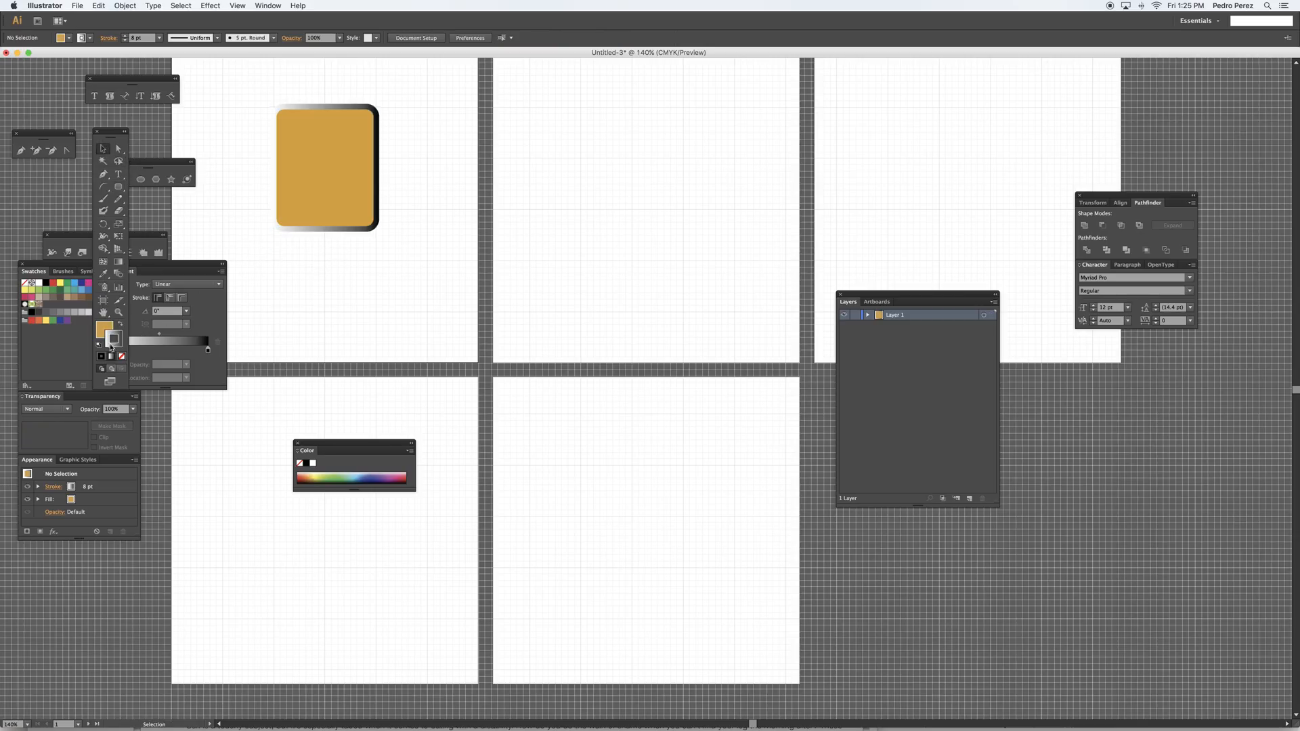
Change the white starting stop of the rounded rectangle's stroke gradient to yellow
click(174, 345)
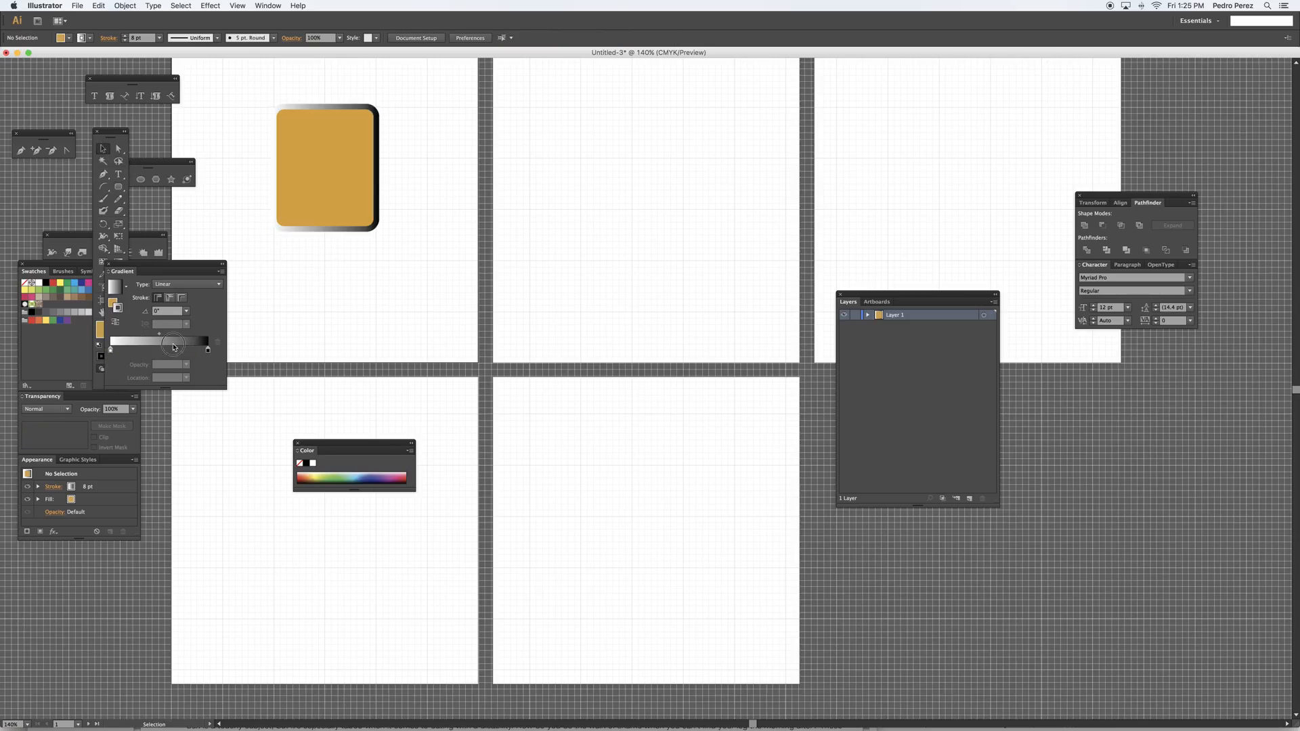
double_click(111, 351)
double_click(325, 227)
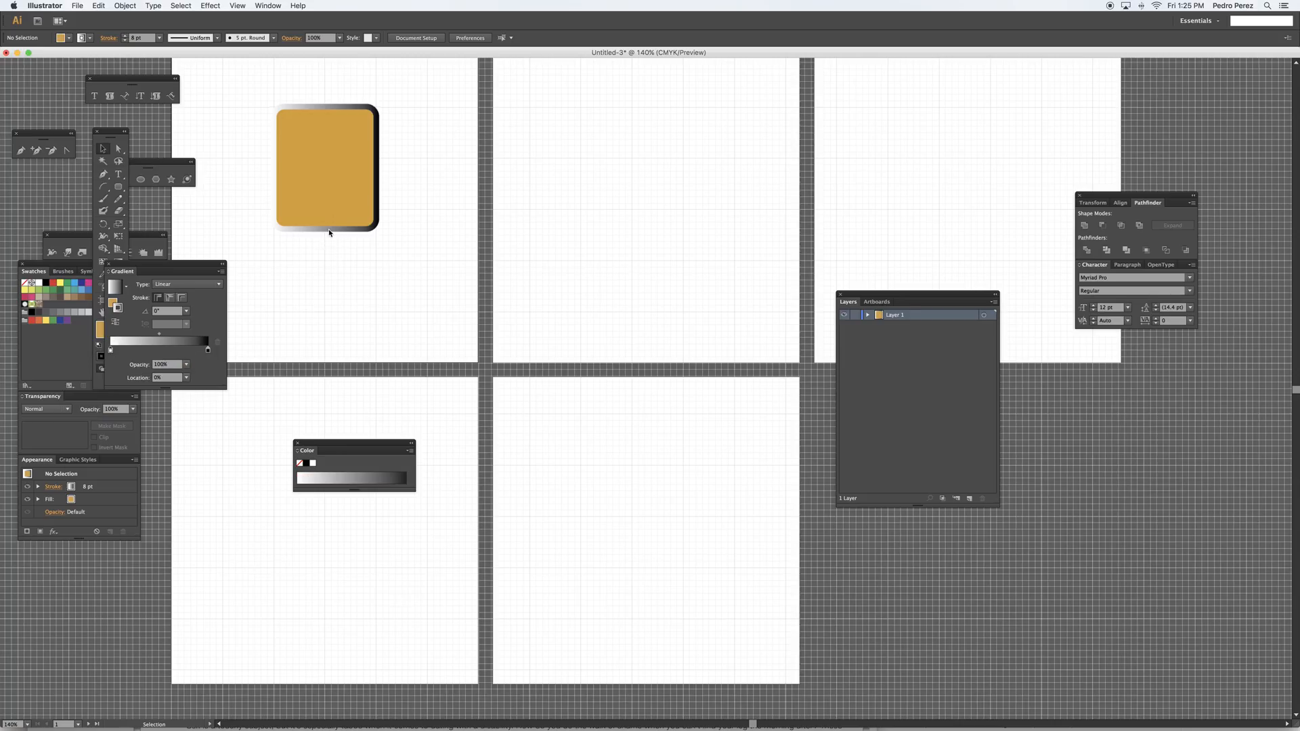
double_click(111, 351)
click(126, 390)
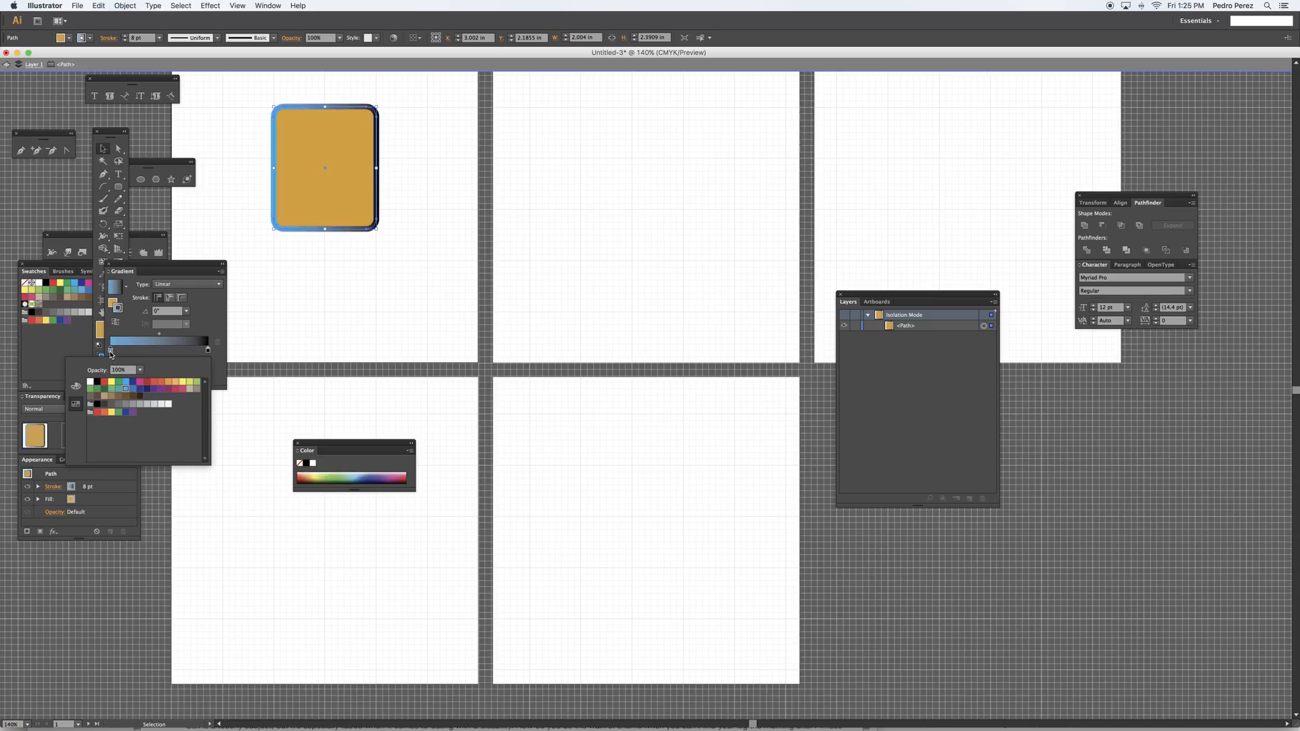
click(182, 382)
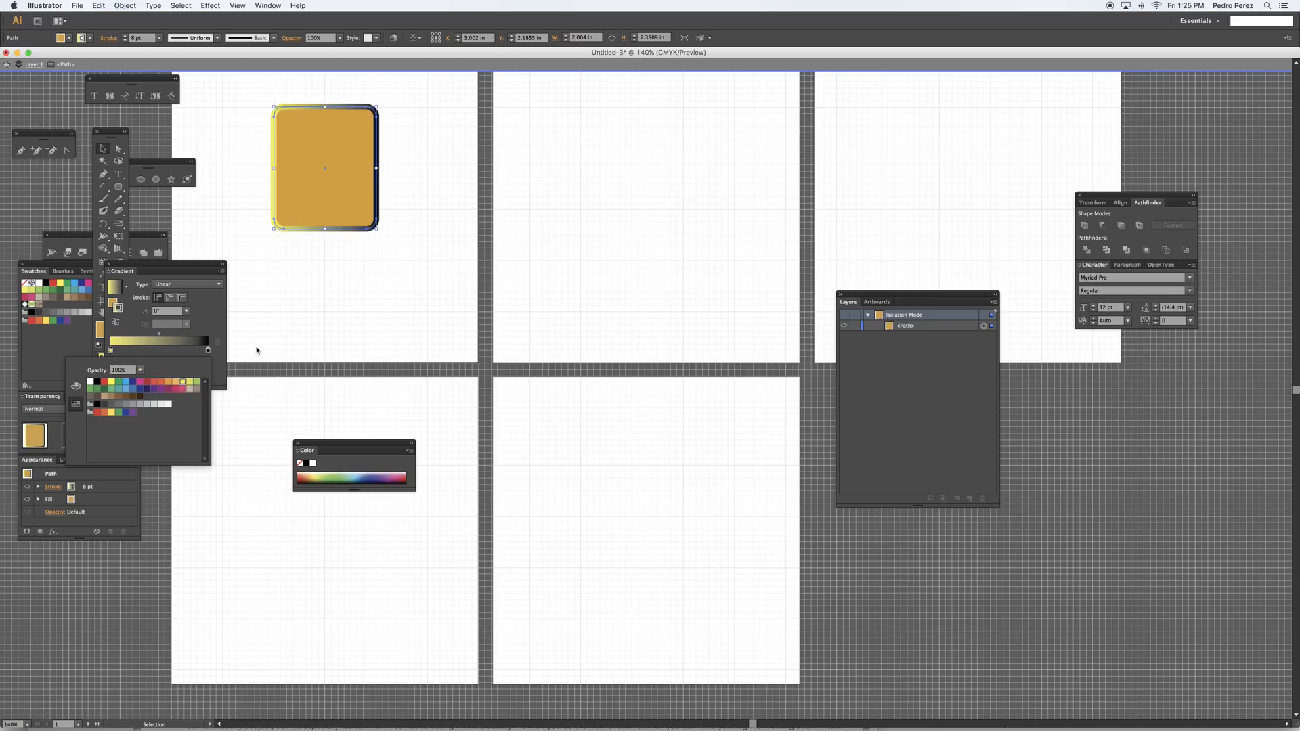
key(Escape)
click(229, 177)
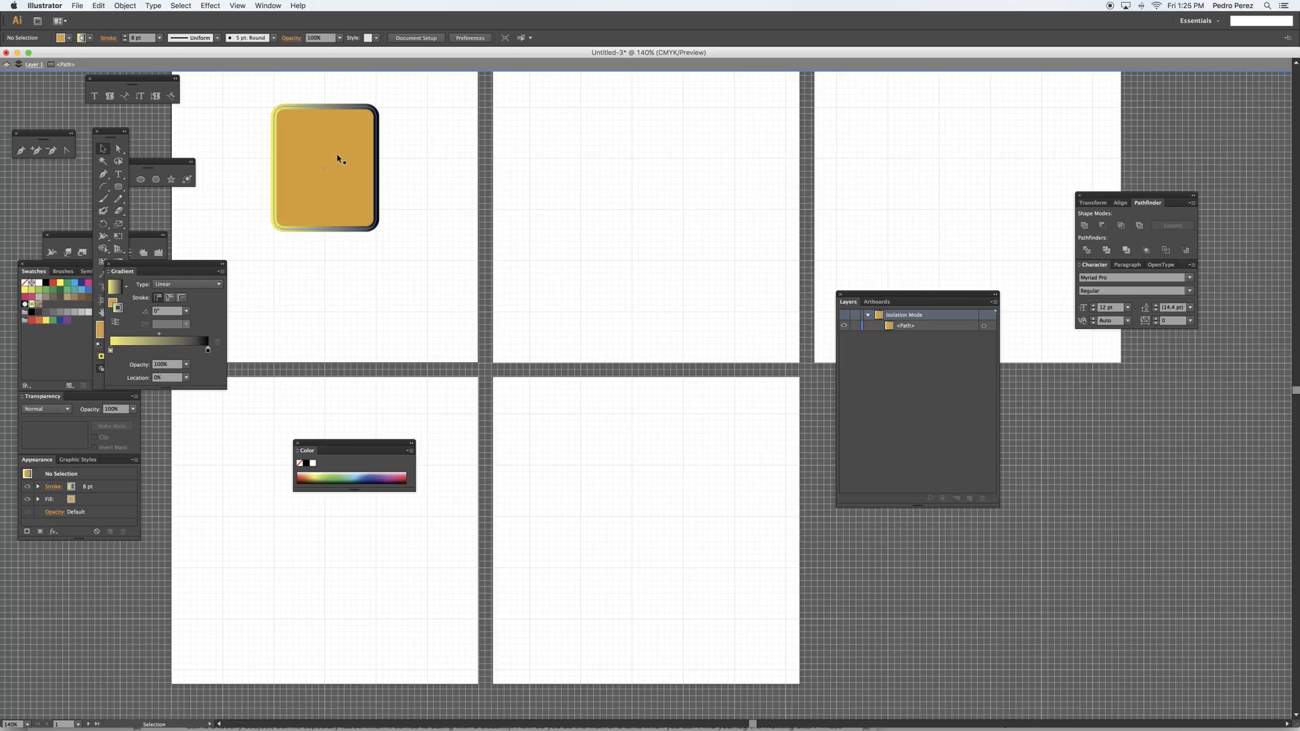
Enlarge the rounded rectangle to cover the whole first artboard and exit isolation mode
click(351, 193)
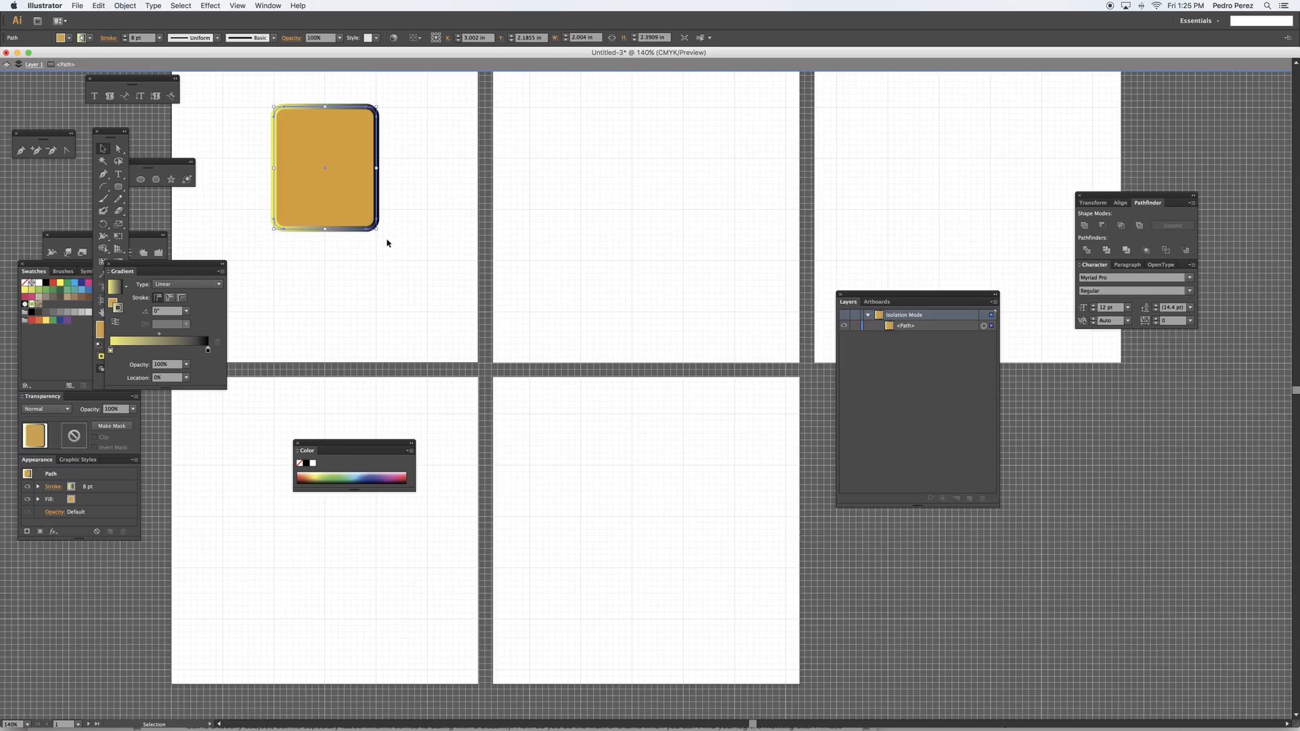
drag(378, 230, 478, 363)
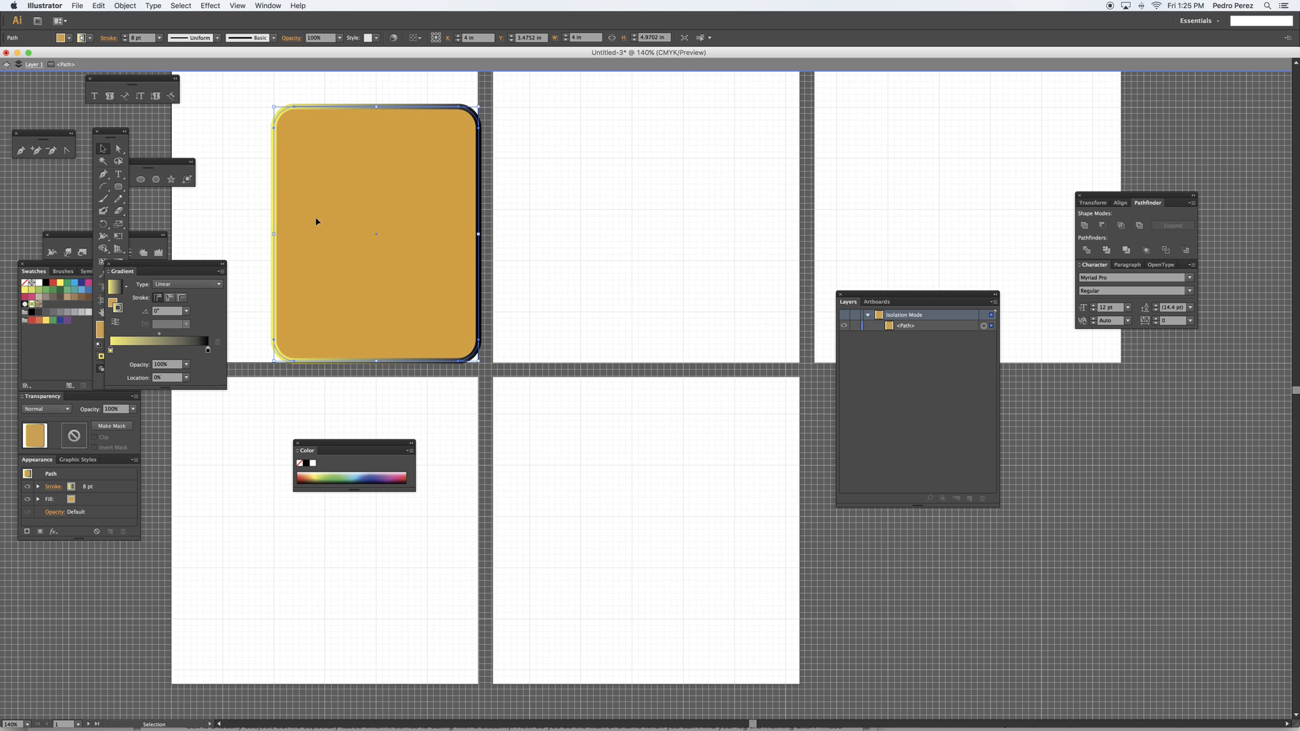
drag(273, 106, 63, 85)
drag(175, 81, 175, 138)
click(6, 64)
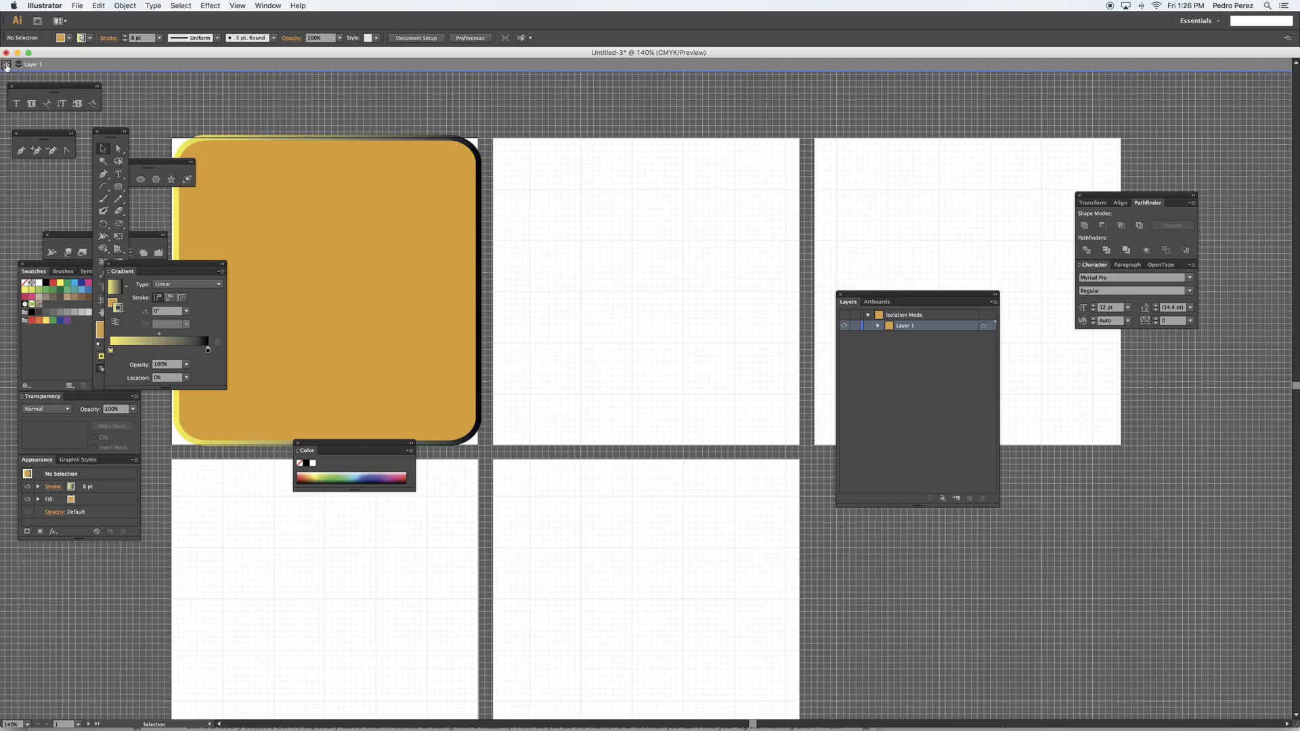
key(Escape)
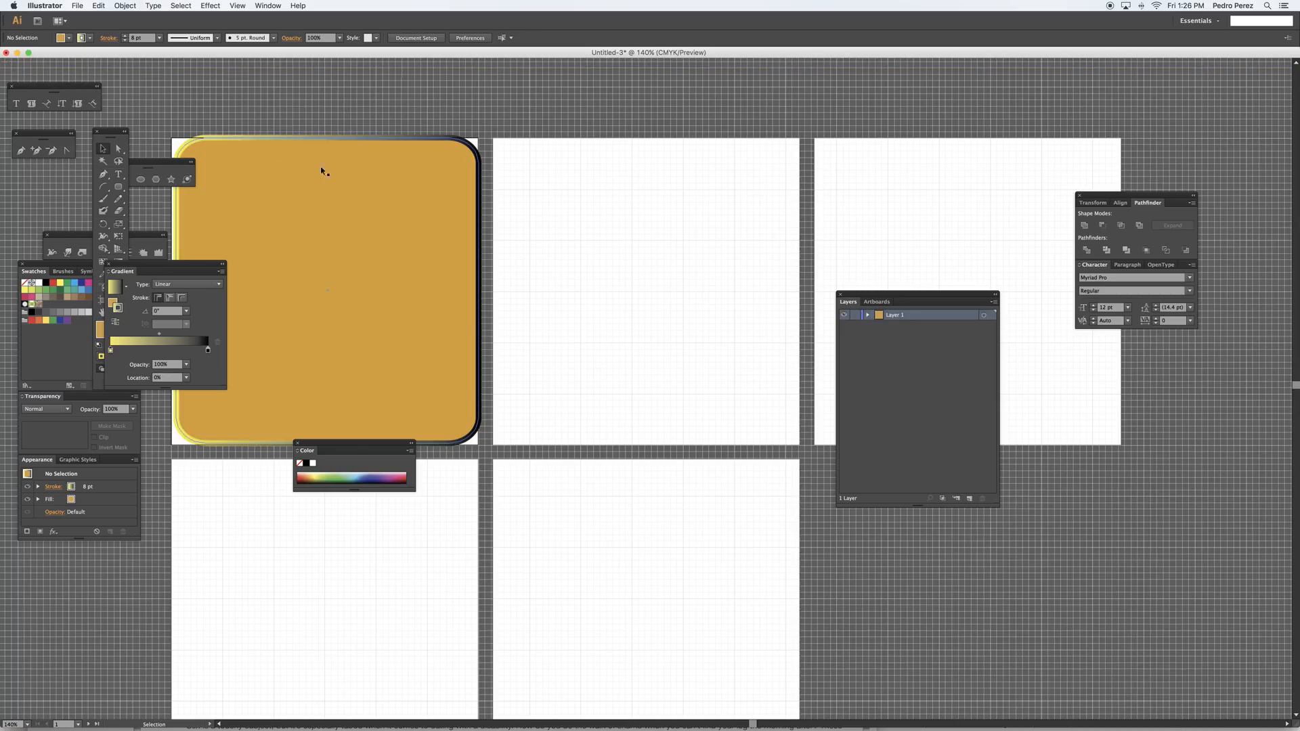
Pull the rounded rectangle's upper edge inside the artboard, making it about 5.9 in square, and set its opacity to 20%
click(284, 150)
drag(328, 137, 327, 141)
drag(398, 261, 461, 199)
click(418, 249)
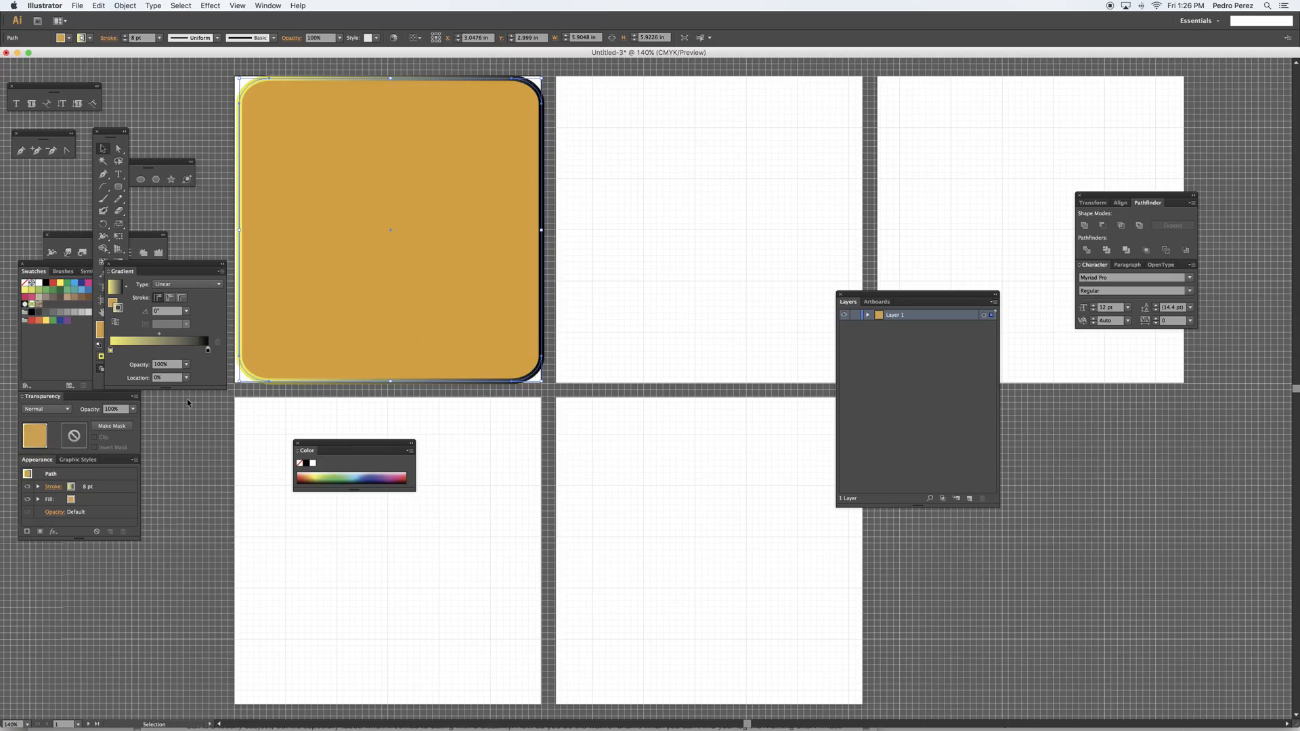
click(134, 409)
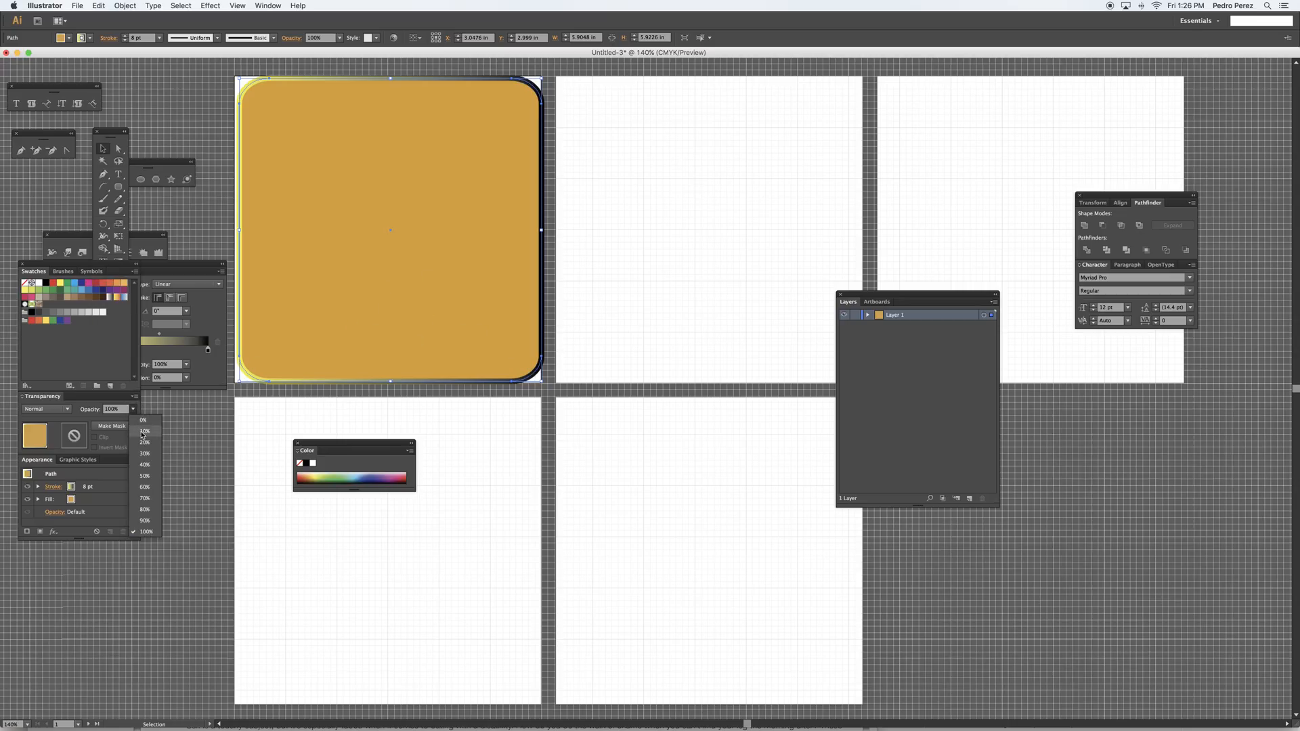
click(143, 442)
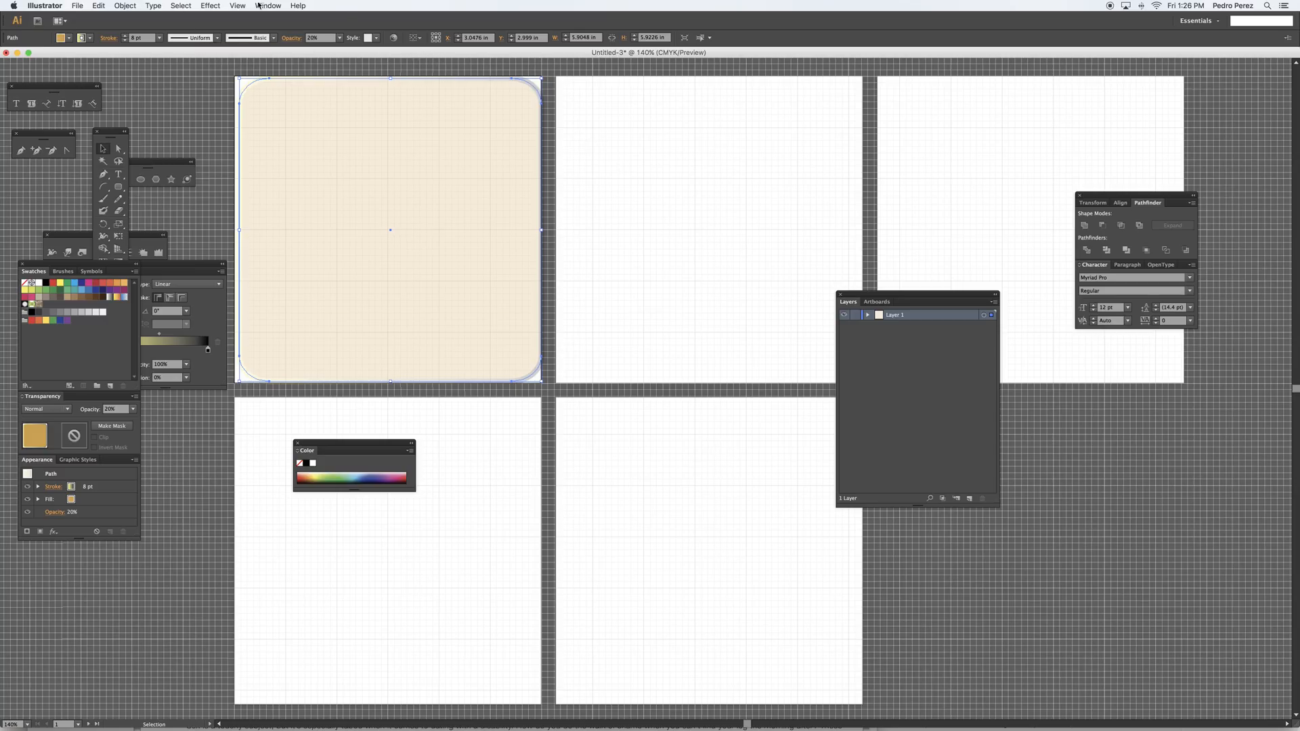
Show the rulers and place horizontal guides across the first artboard at 1 in and about 5 in
click(238, 5)
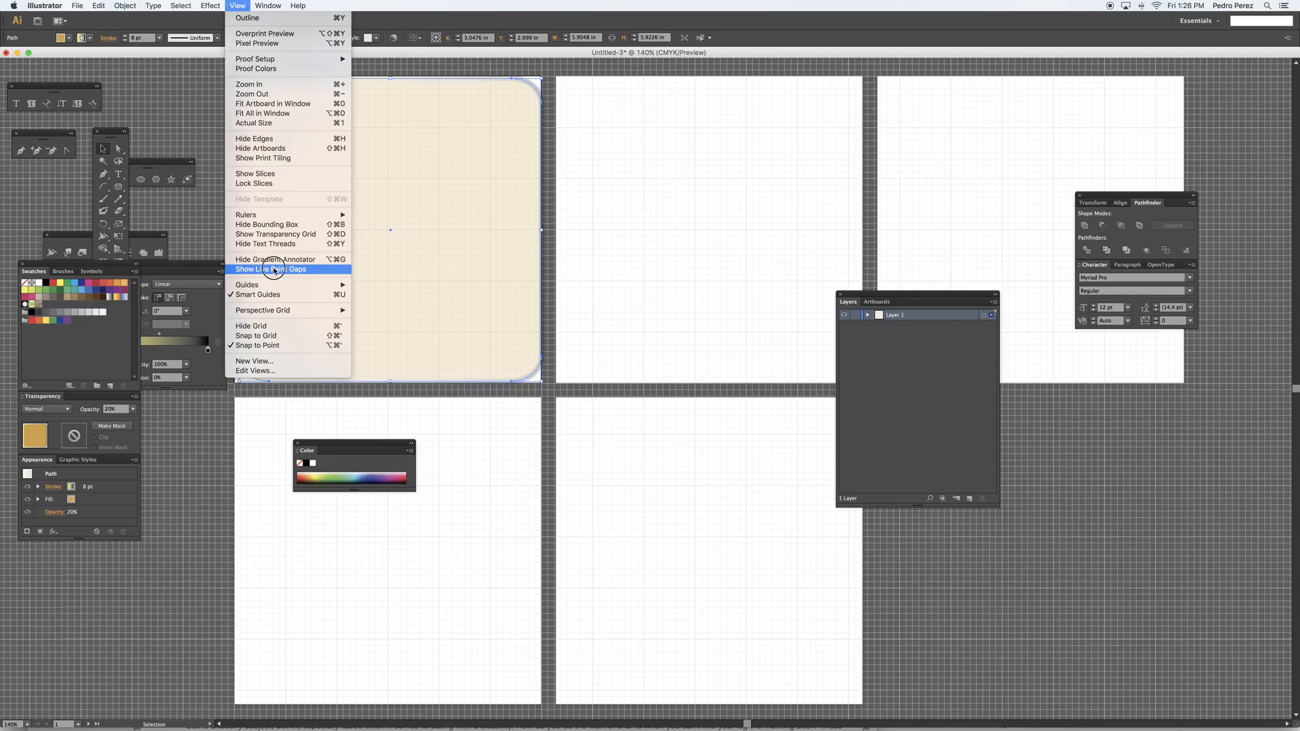
mouse_move(313, 215)
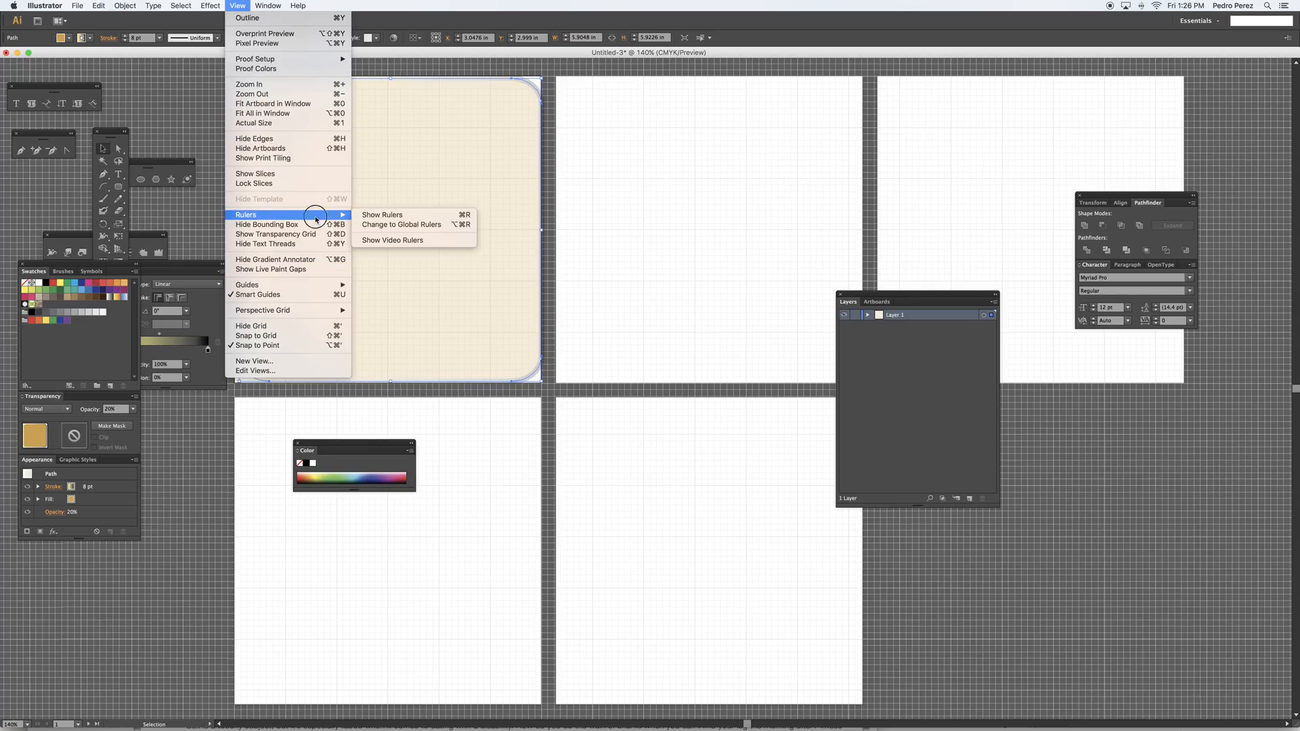
click(452, 216)
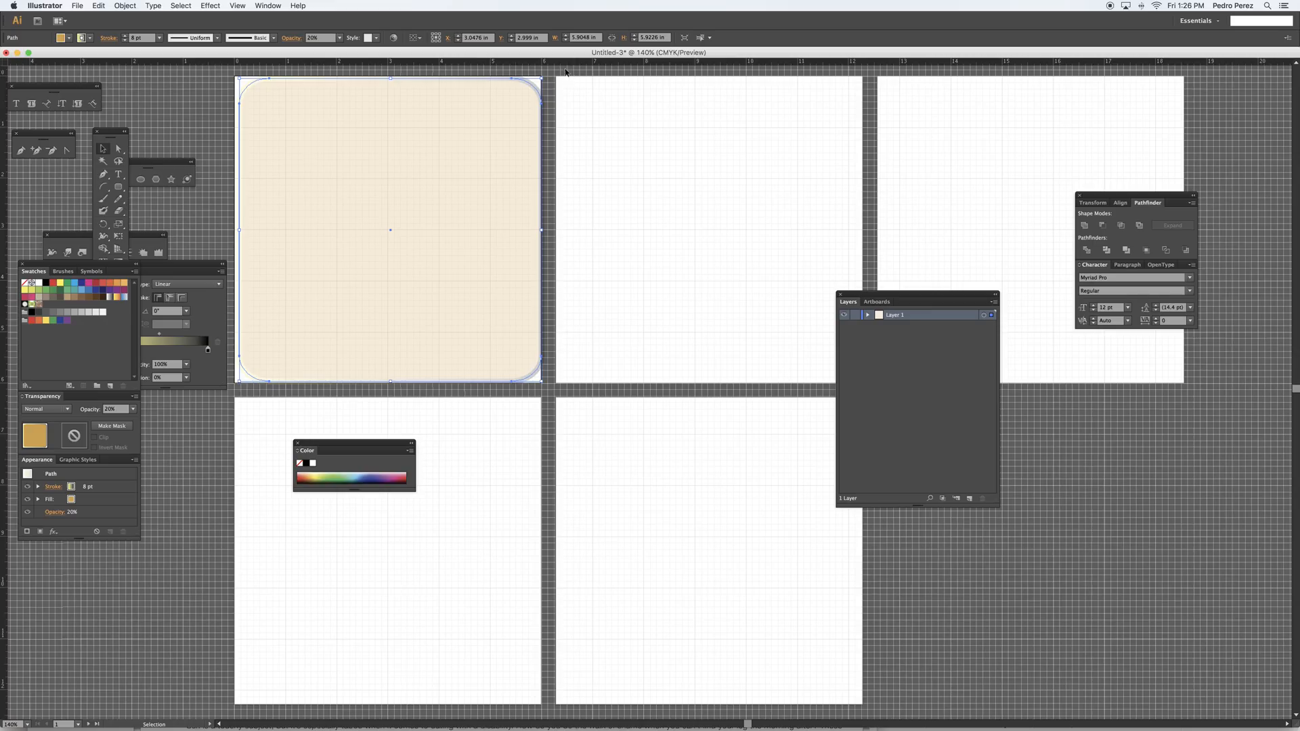
drag(569, 66, 569, 128)
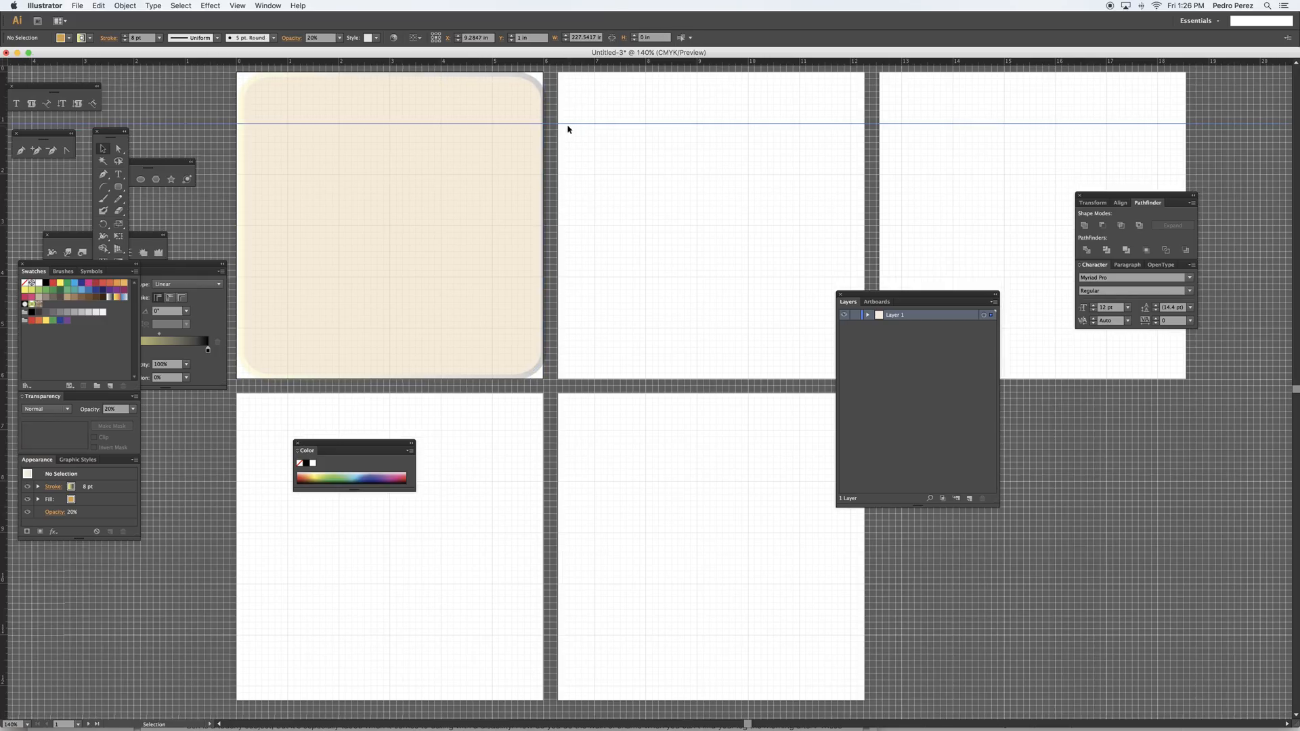
drag(523, 62, 525, 329)
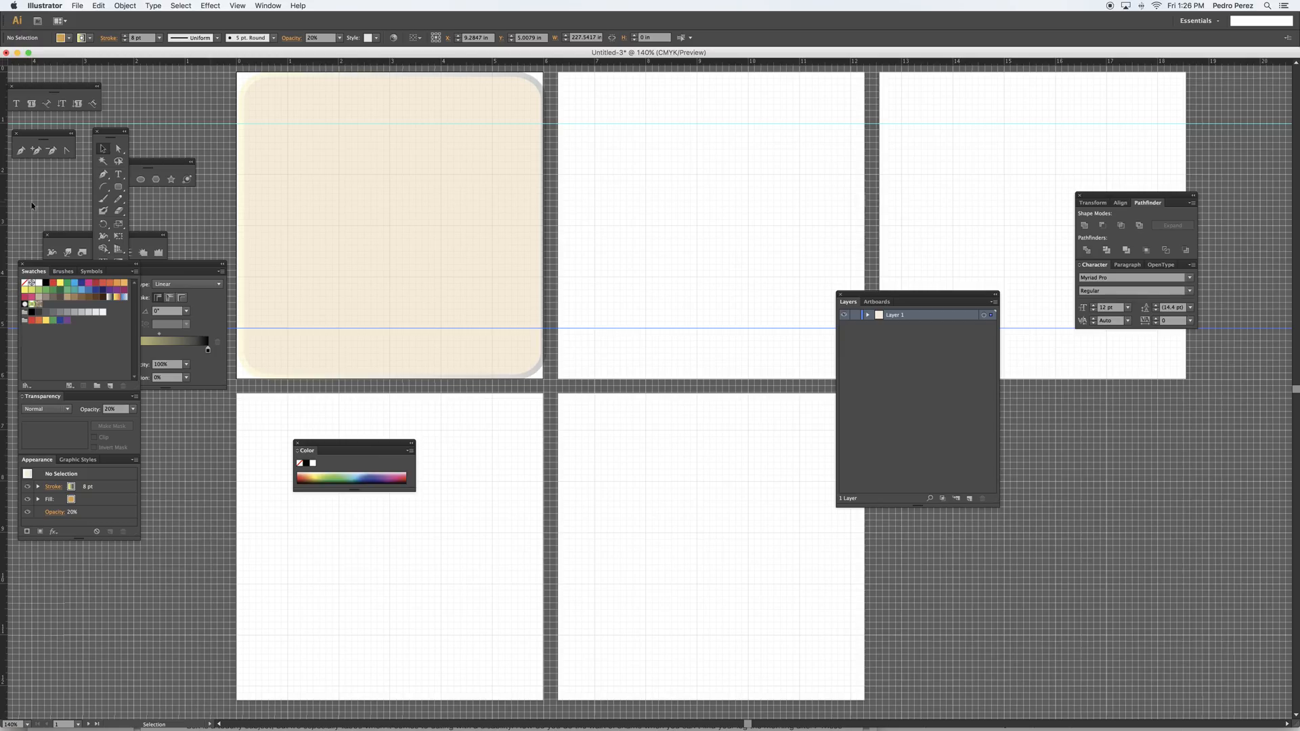
Place vertical guides at about 1 in across the first artboard and about 0.7 in across the second artboard
drag(6, 213, 285, 216)
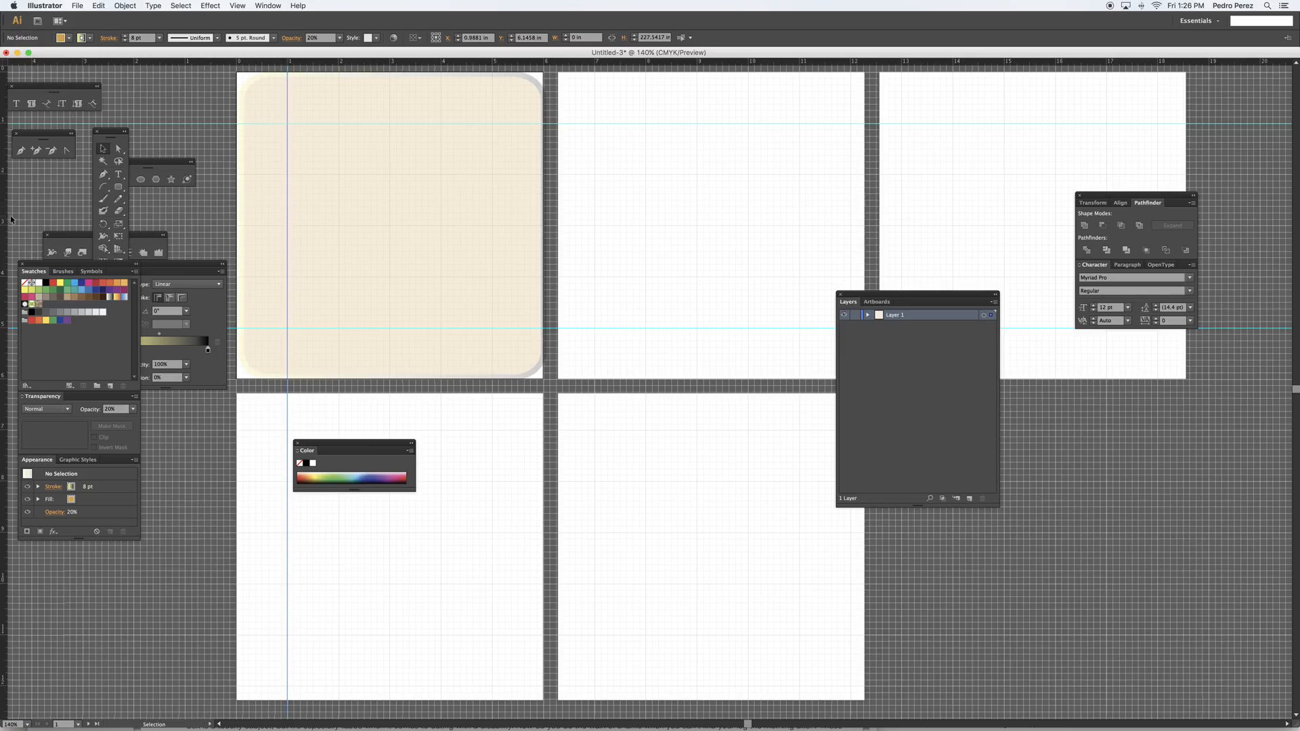
drag(6, 218, 591, 225)
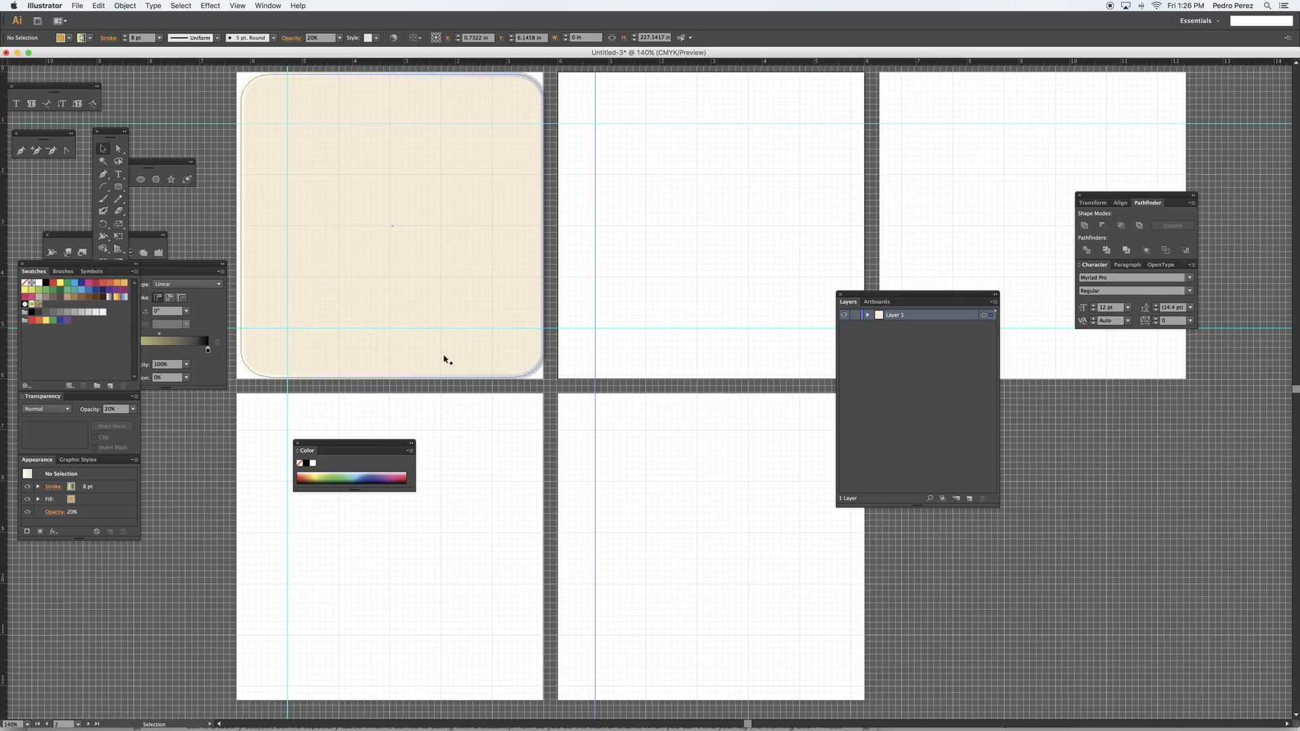
Duplicate the rounded rectangle onto the second, third and fourth artboards, positioning each copy to fill its artboard like the original
click(387, 201)
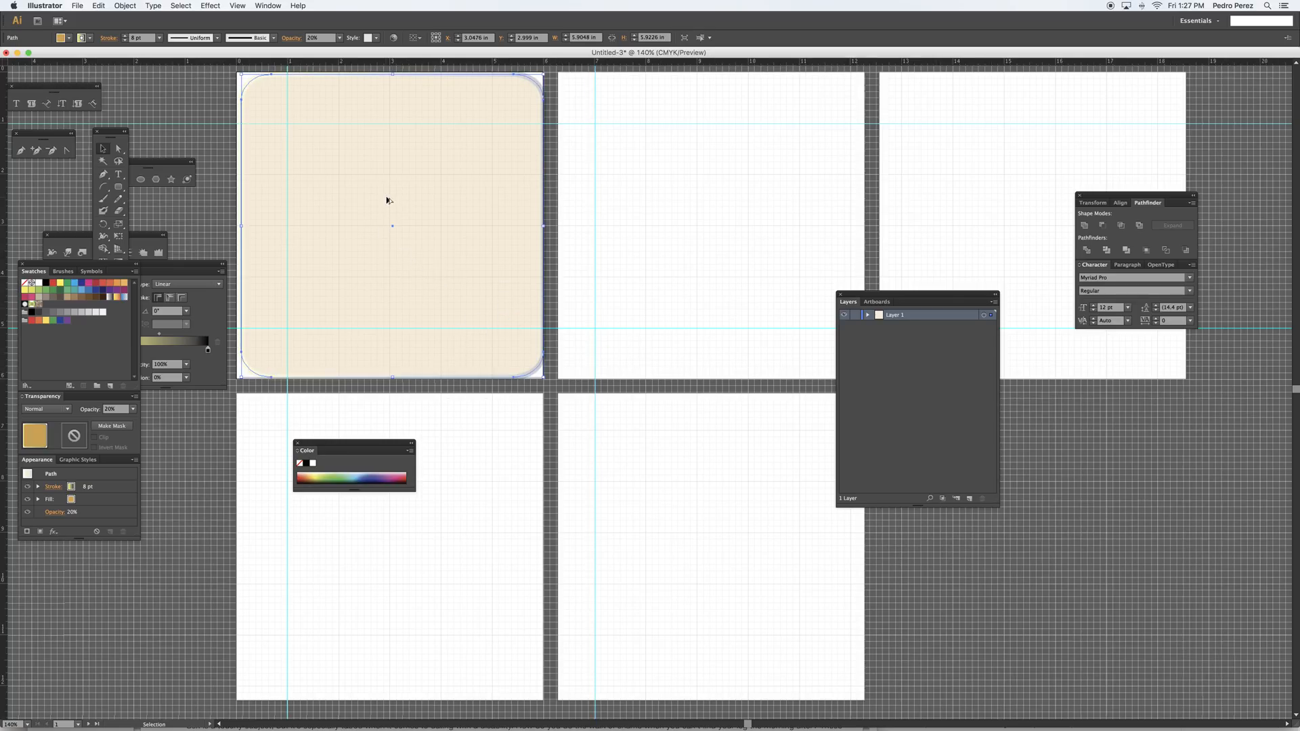
drag(387, 200, 704, 197)
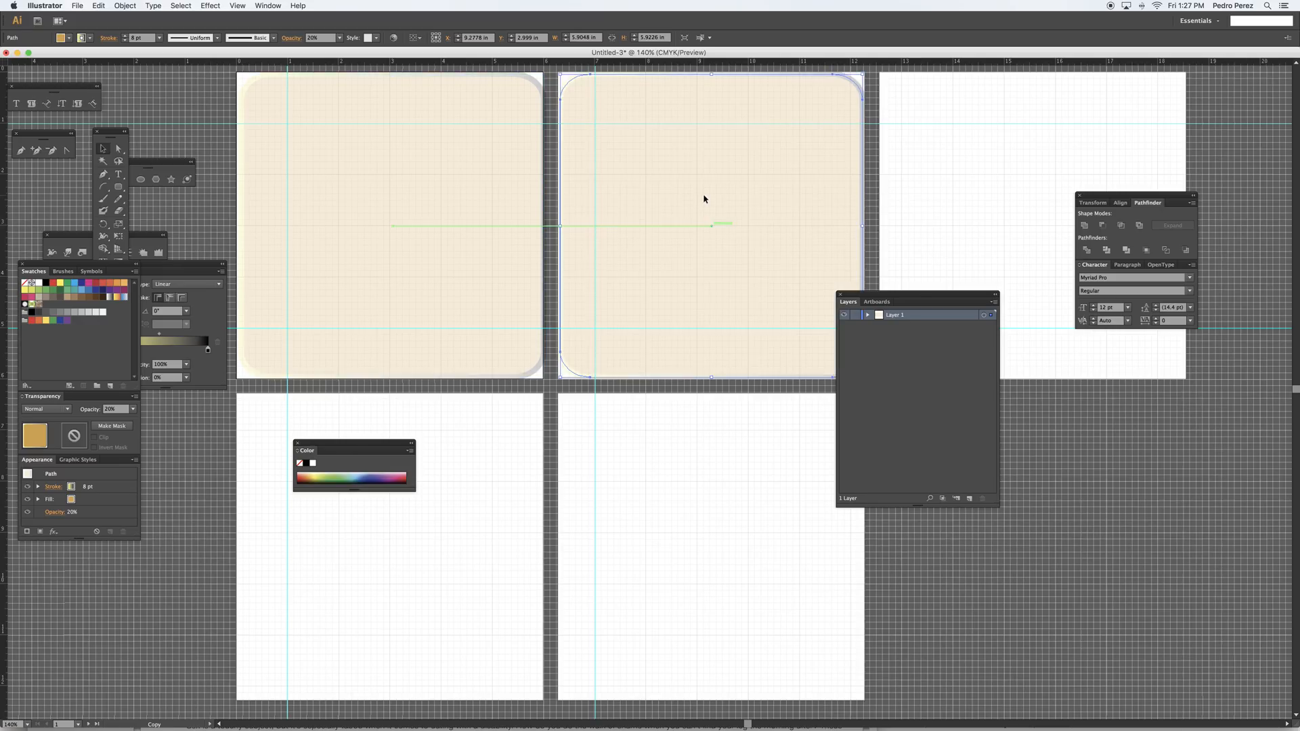
key(super+d)
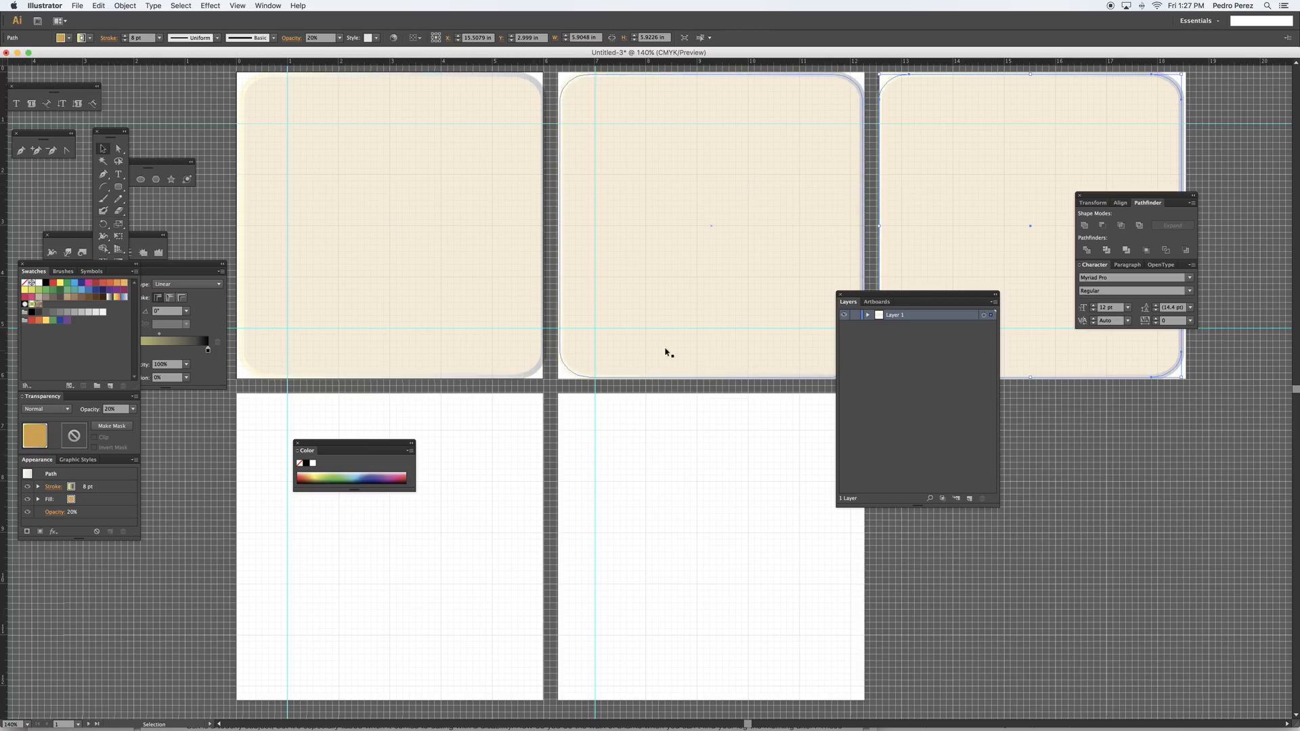
key(ctrl+v)
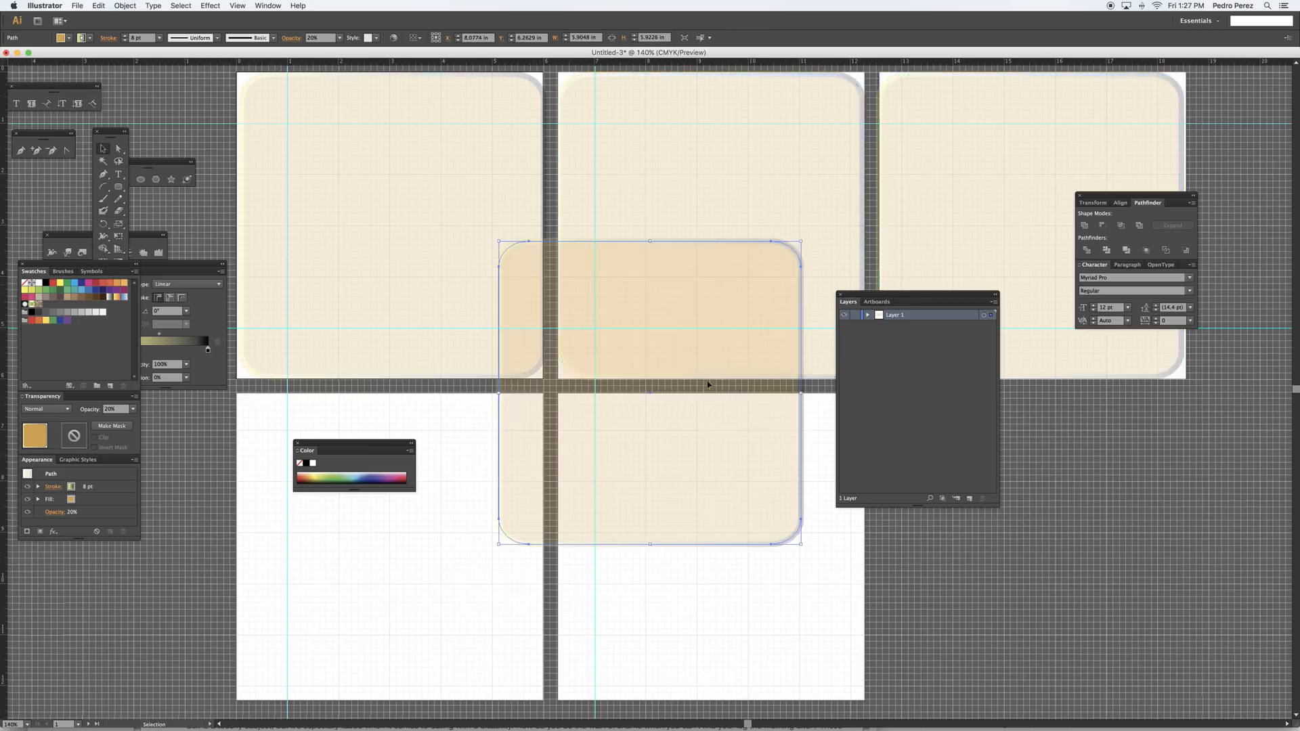
drag(694, 362, 420, 624)
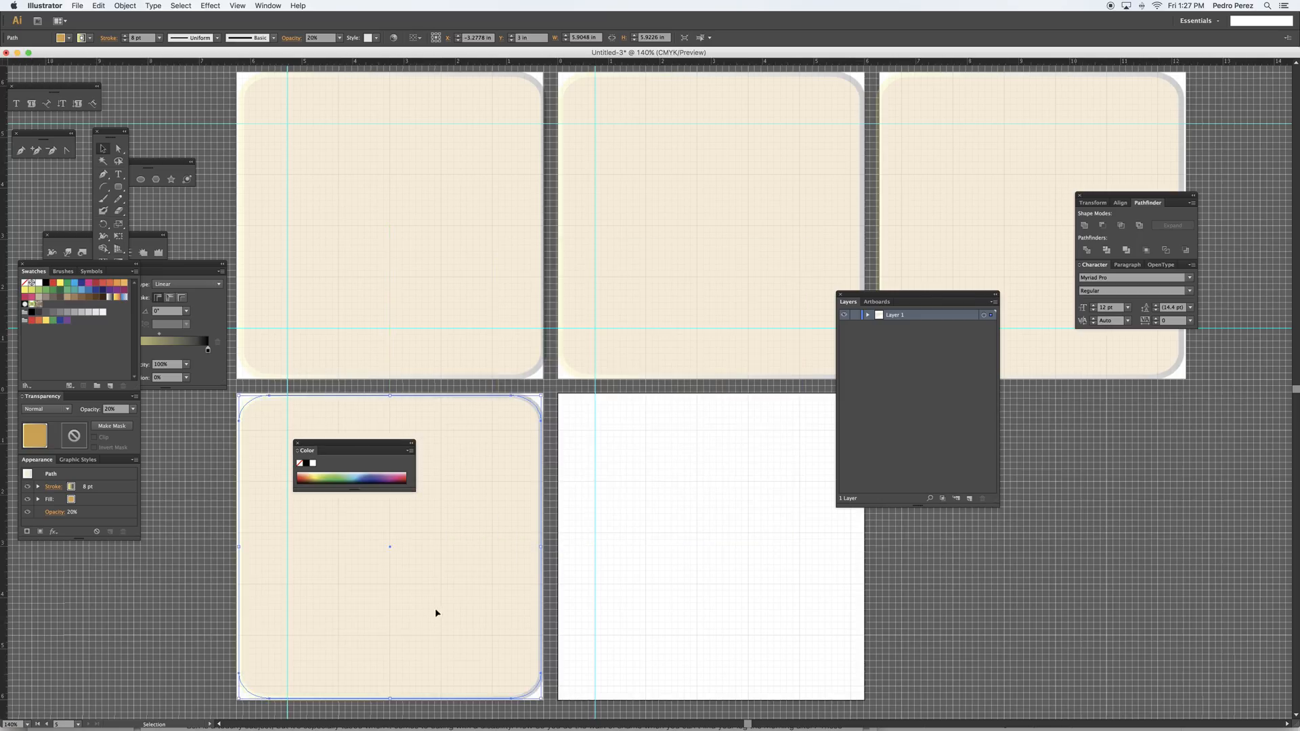
Try to shift the fourth artboard's rounded rectangle across to the fifth artboard and undo the move
drag(450, 603, 770, 601)
drag(771, 602, 770, 601)
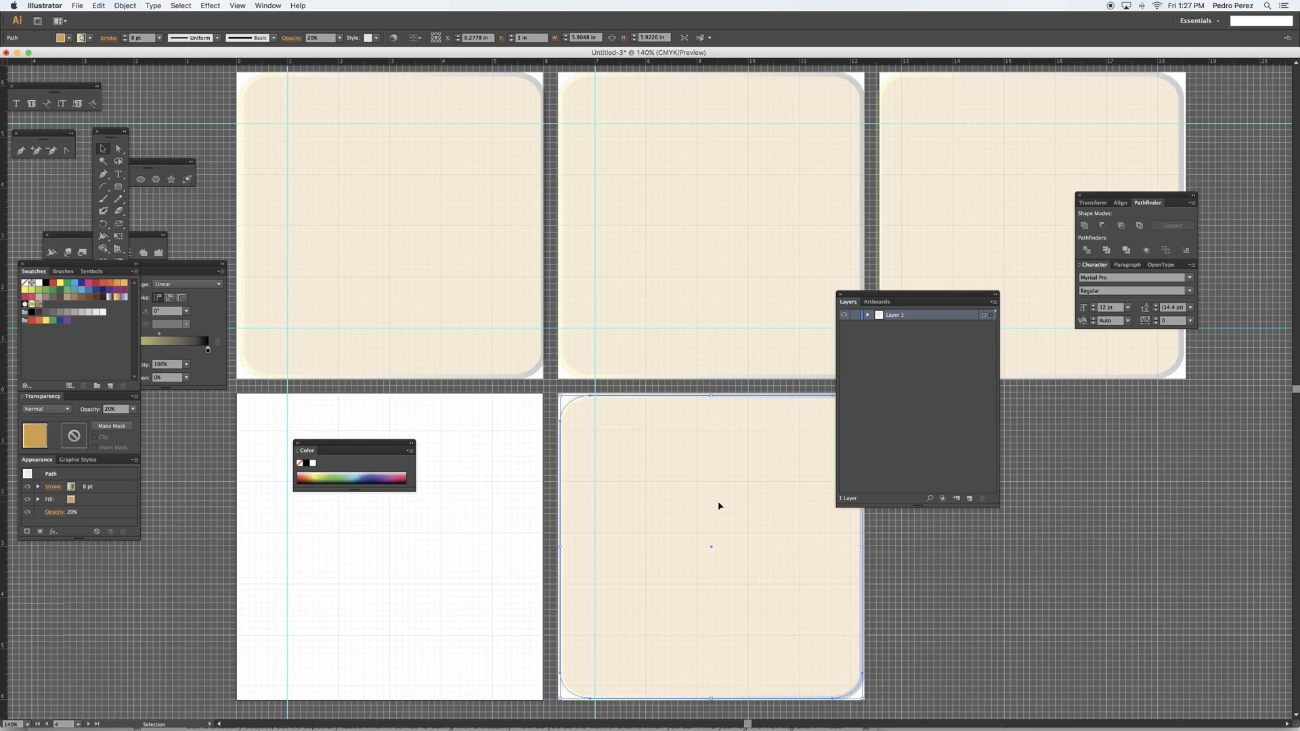
key(super+z)
drag(538, 509, 872, 505)
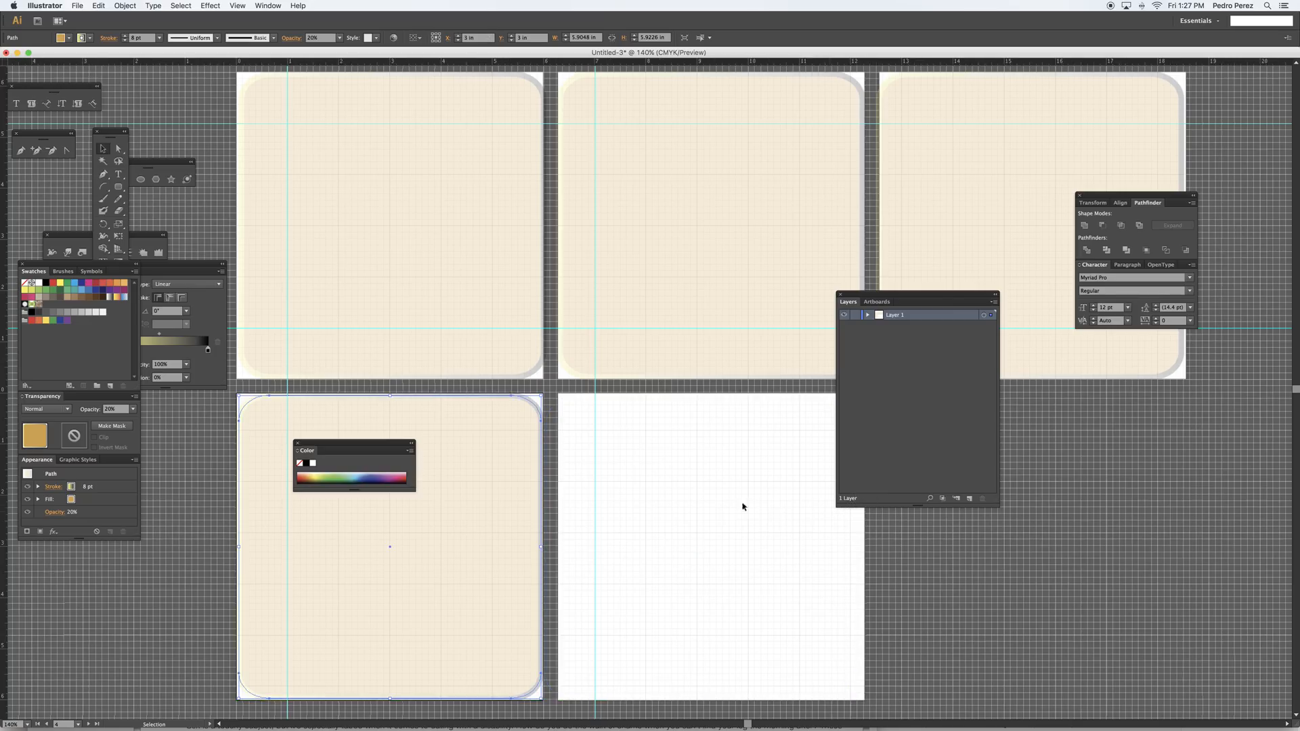
Review the file formats offered for exporting the document, such as PNG and JPEG, and leave without exporting
click(77, 5)
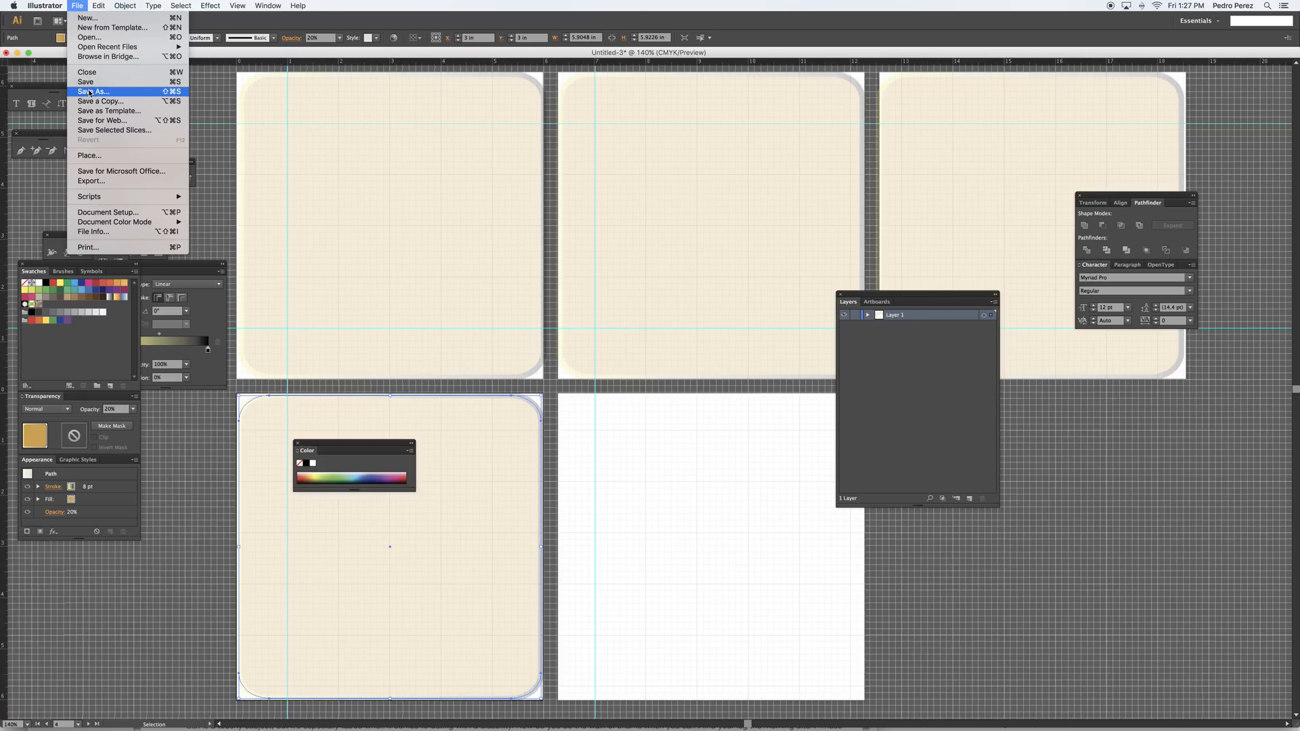
click(105, 181)
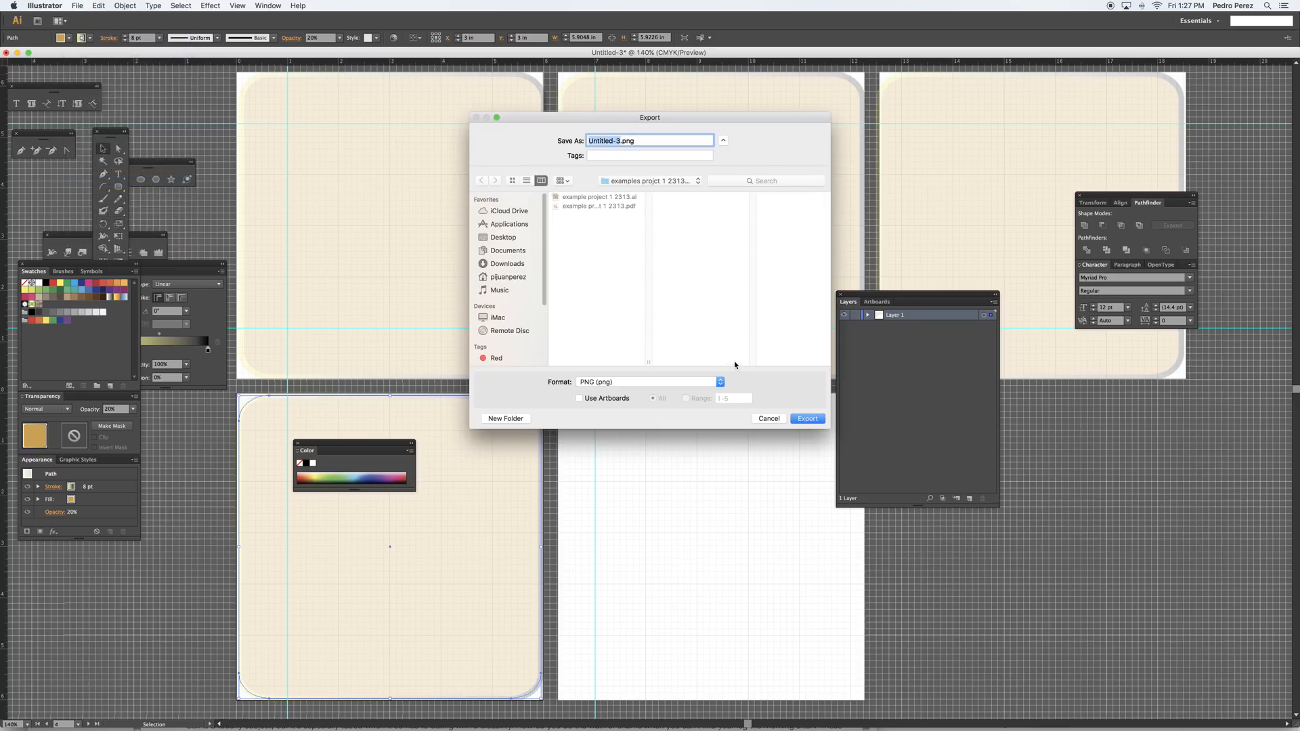
click(721, 383)
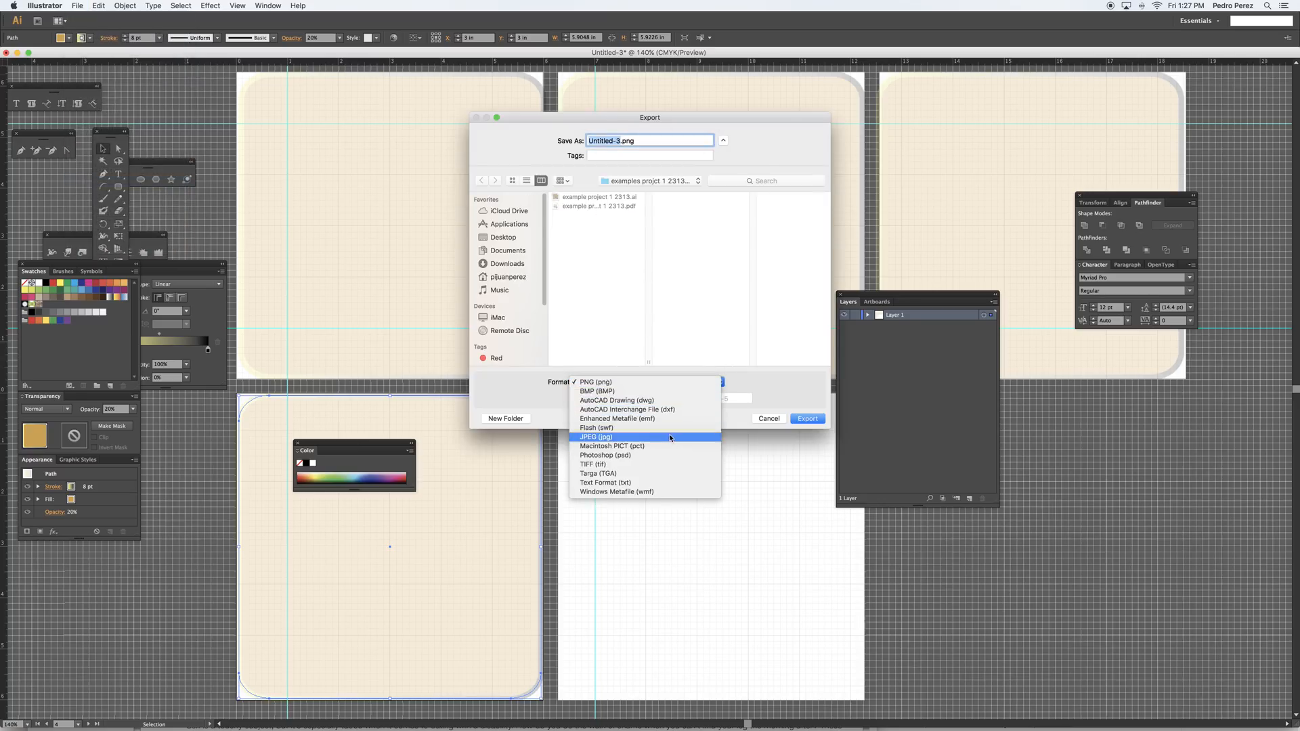
click(770, 416)
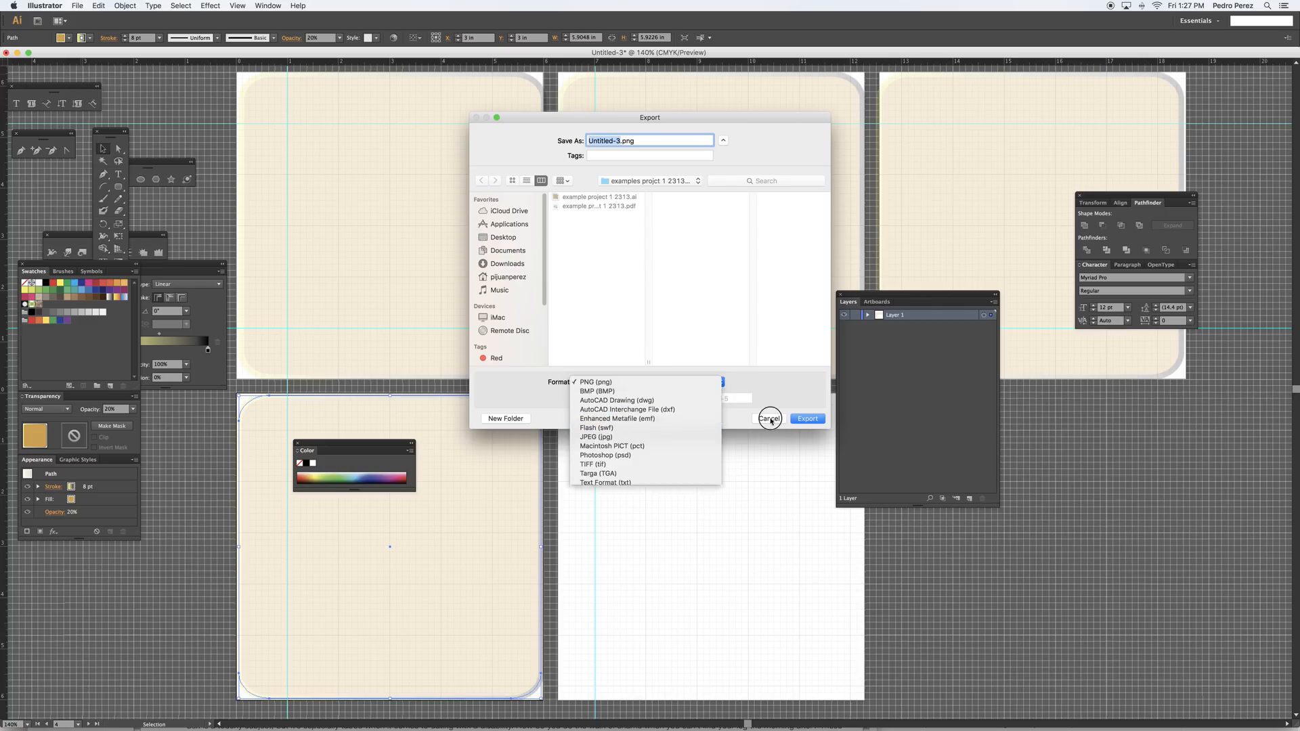
click(772, 420)
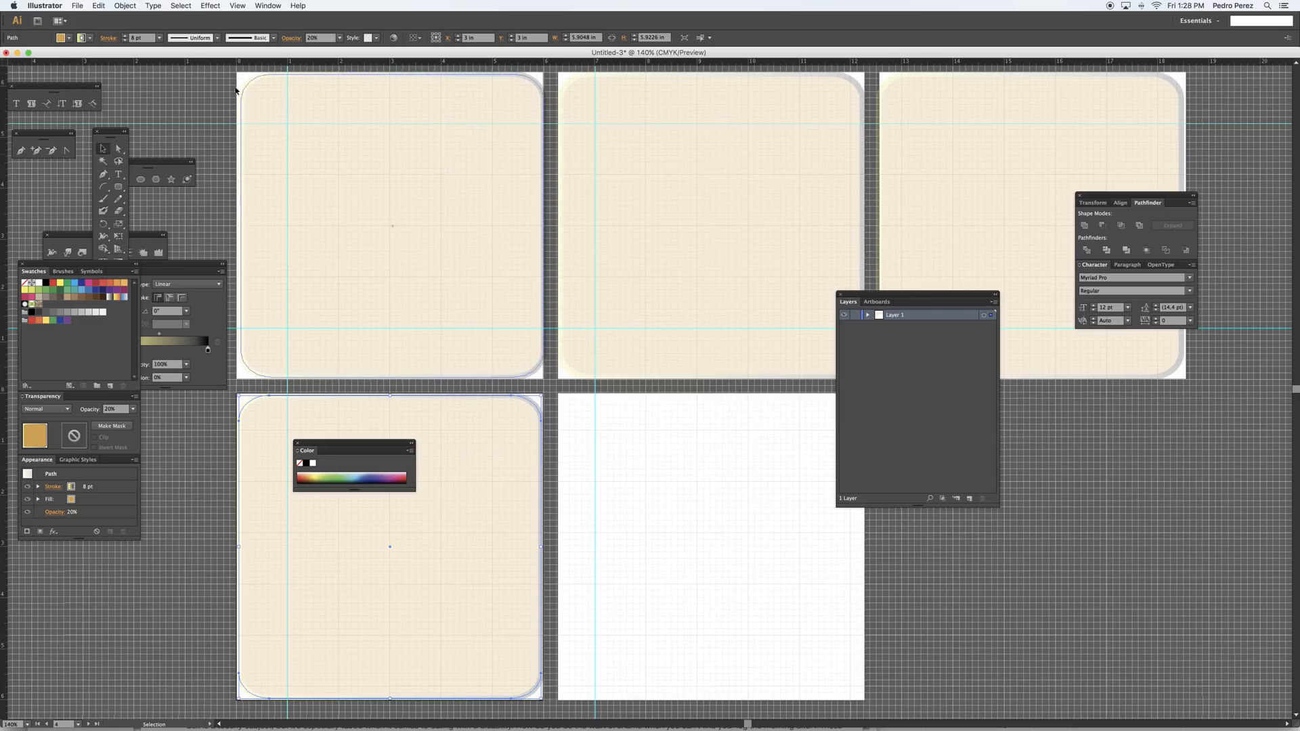
Examine the file formats offered by Save As, such as Adobe Illustrator and Adobe PDF, and leave without saving
click(77, 5)
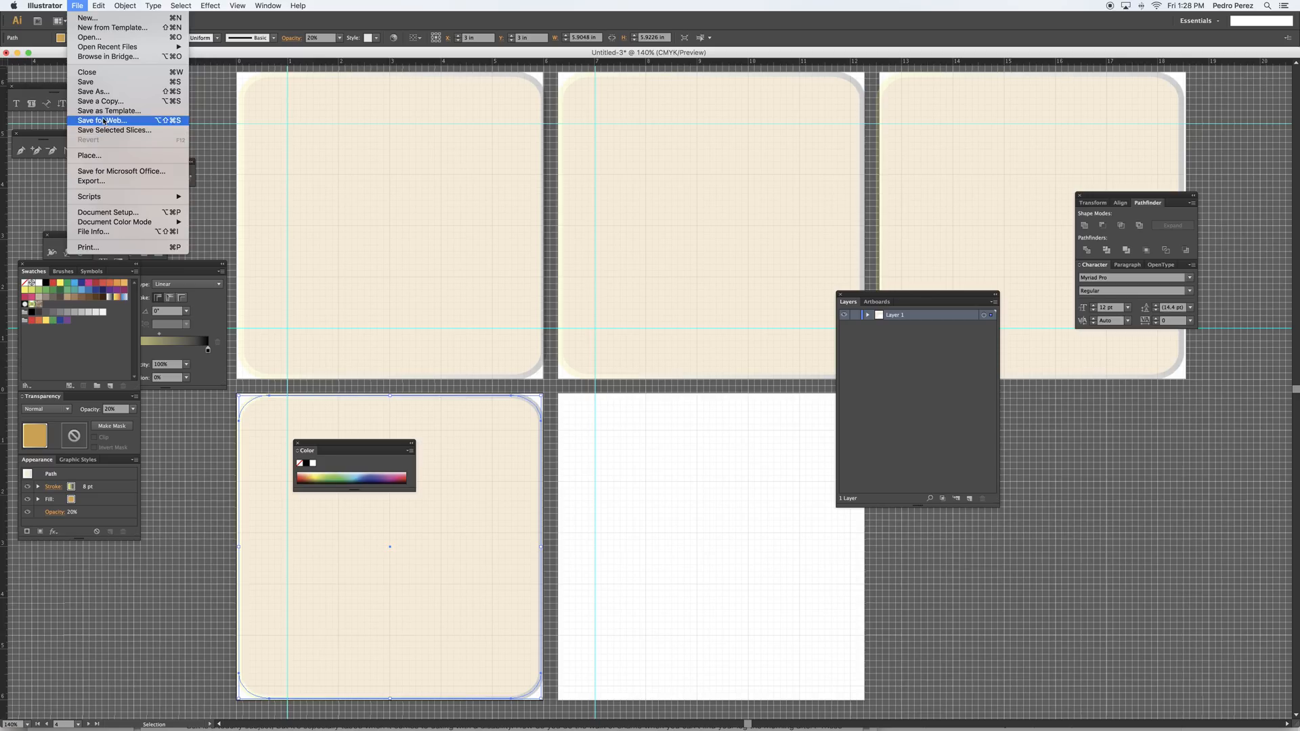
click(102, 91)
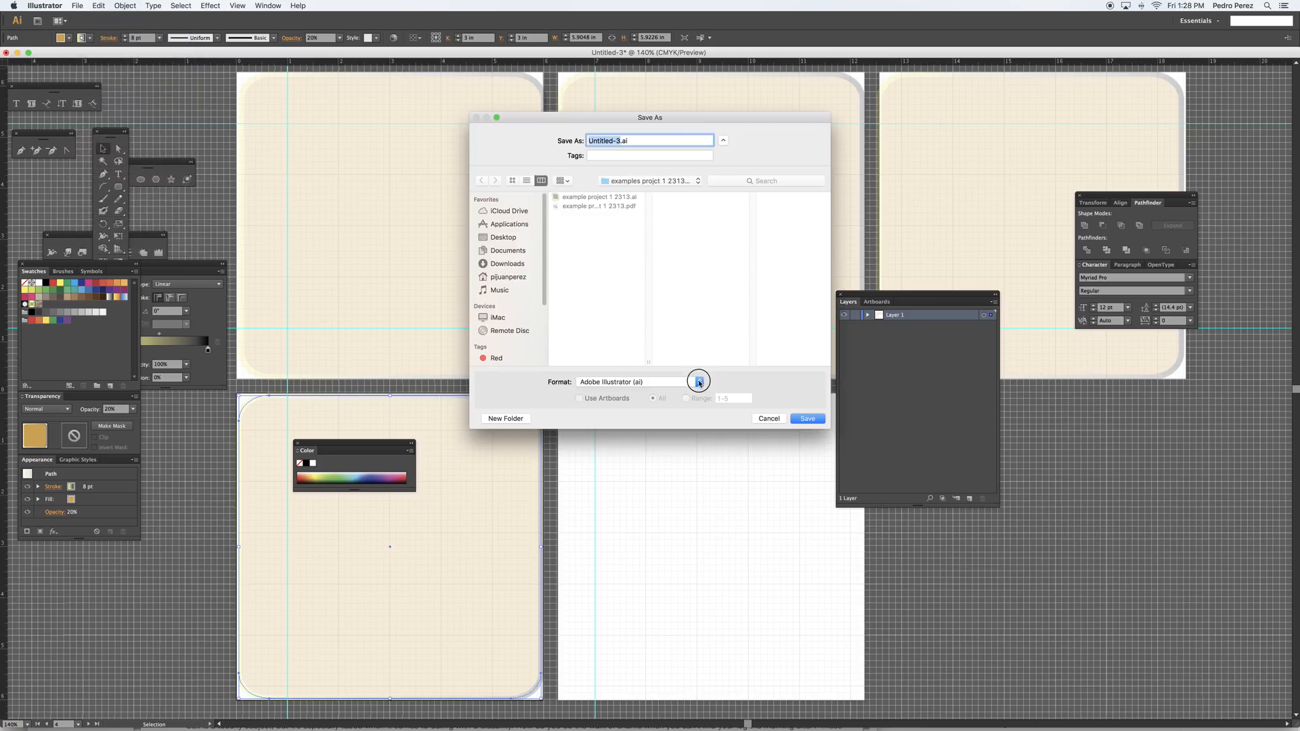
click(697, 382)
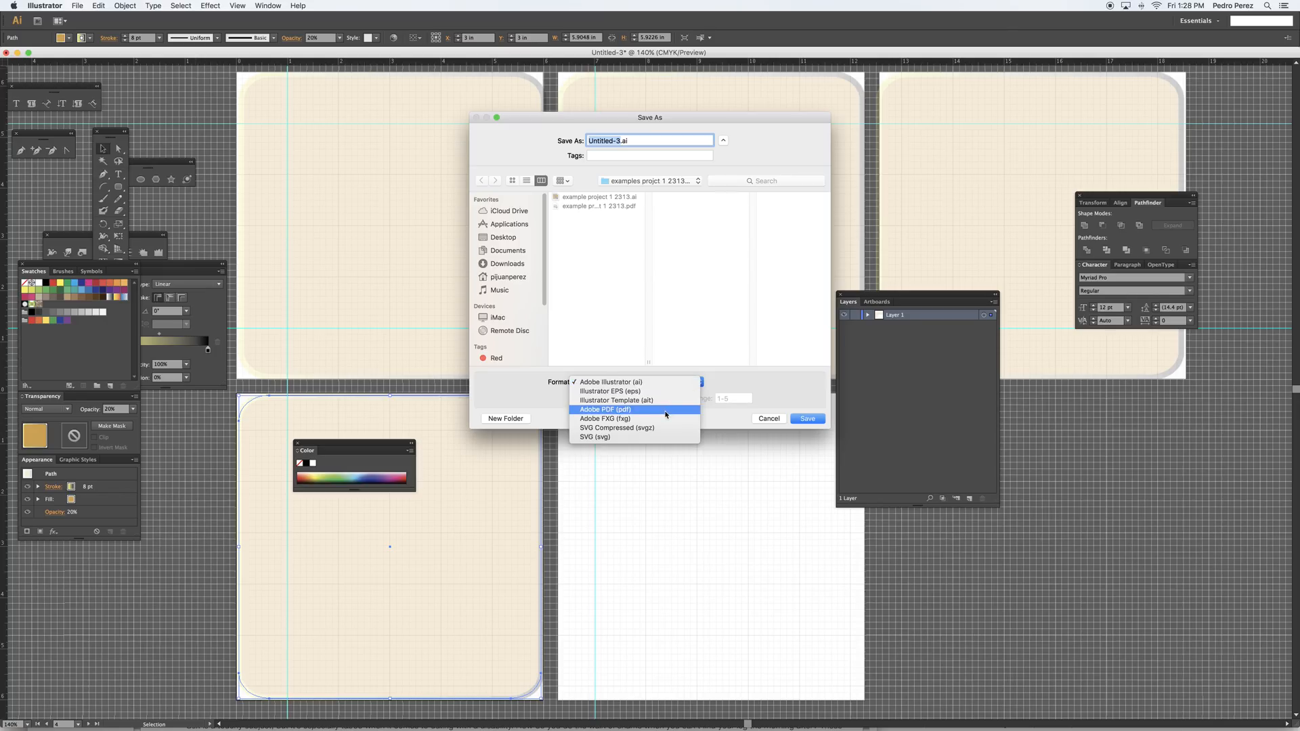
click(773, 419)
click(773, 420)
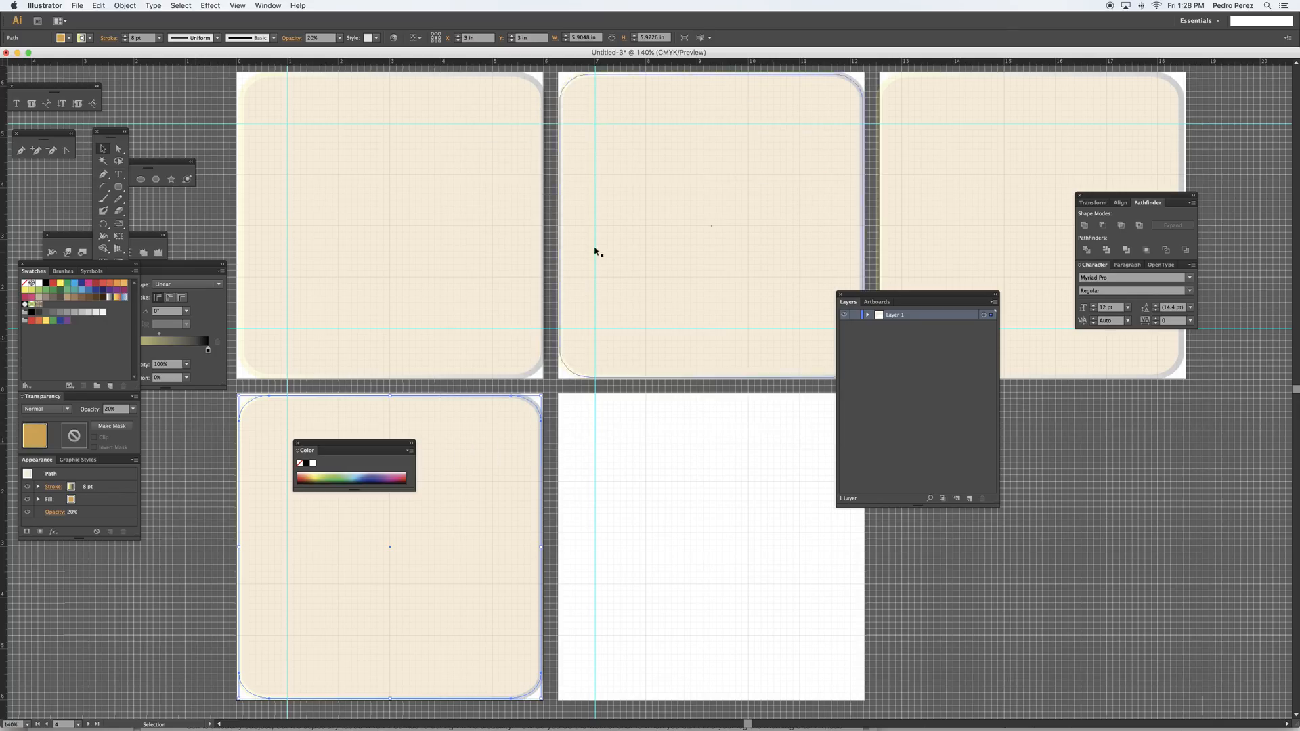